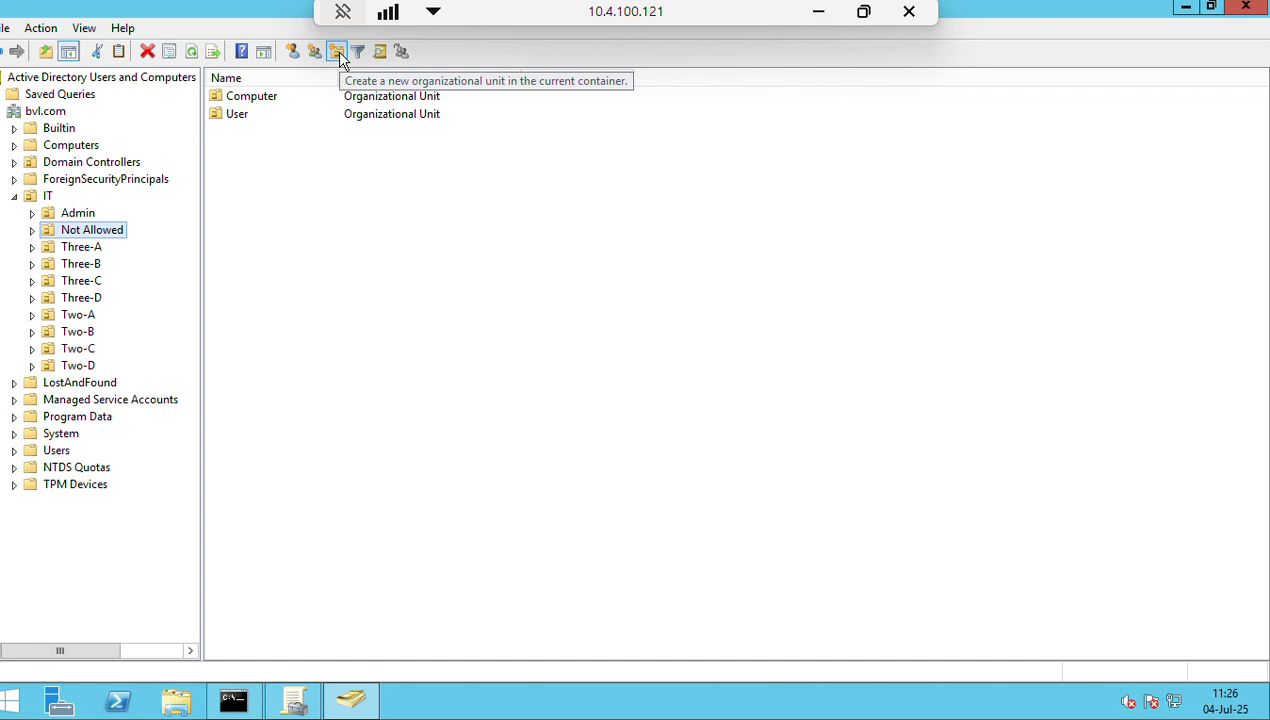
# Switch to the Word notes and review the ownership-change steps for deleting the Not Allowed folder, highlighting the Step-by-step heading.
pyautogui.click(340, 54)
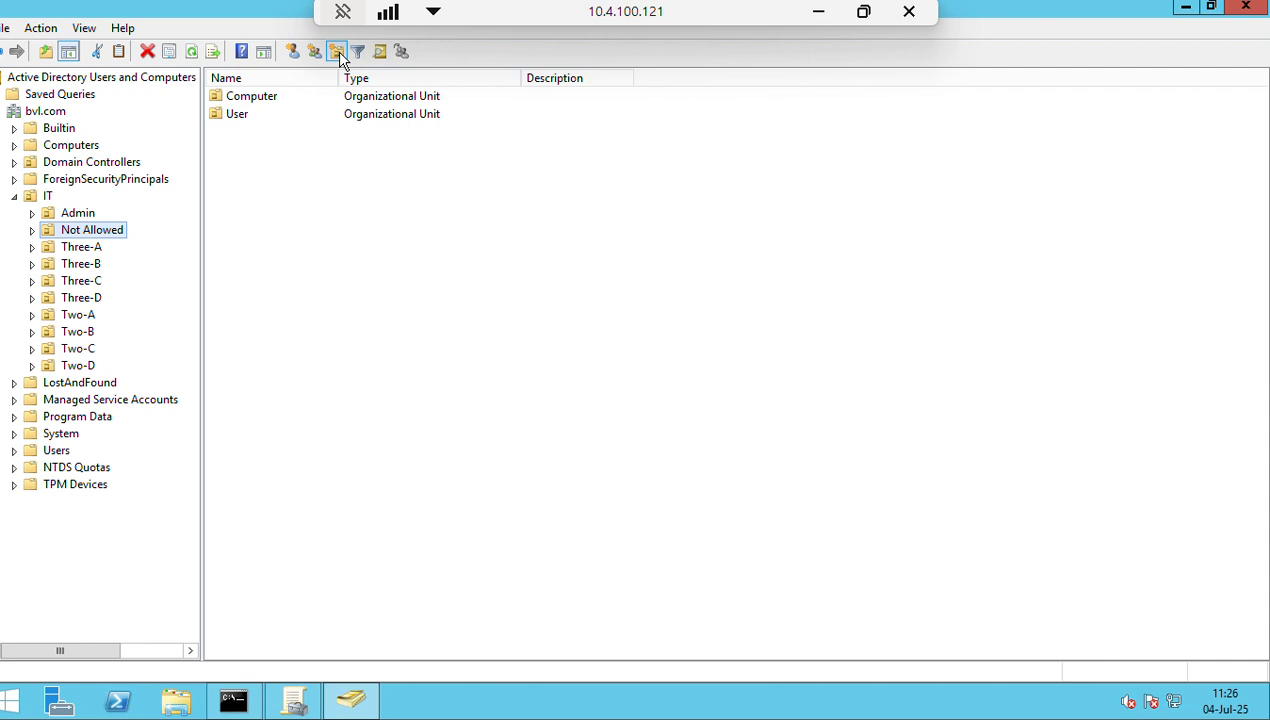
pyautogui.click(819, 14)
pyautogui.scroll(3, 553, 334)
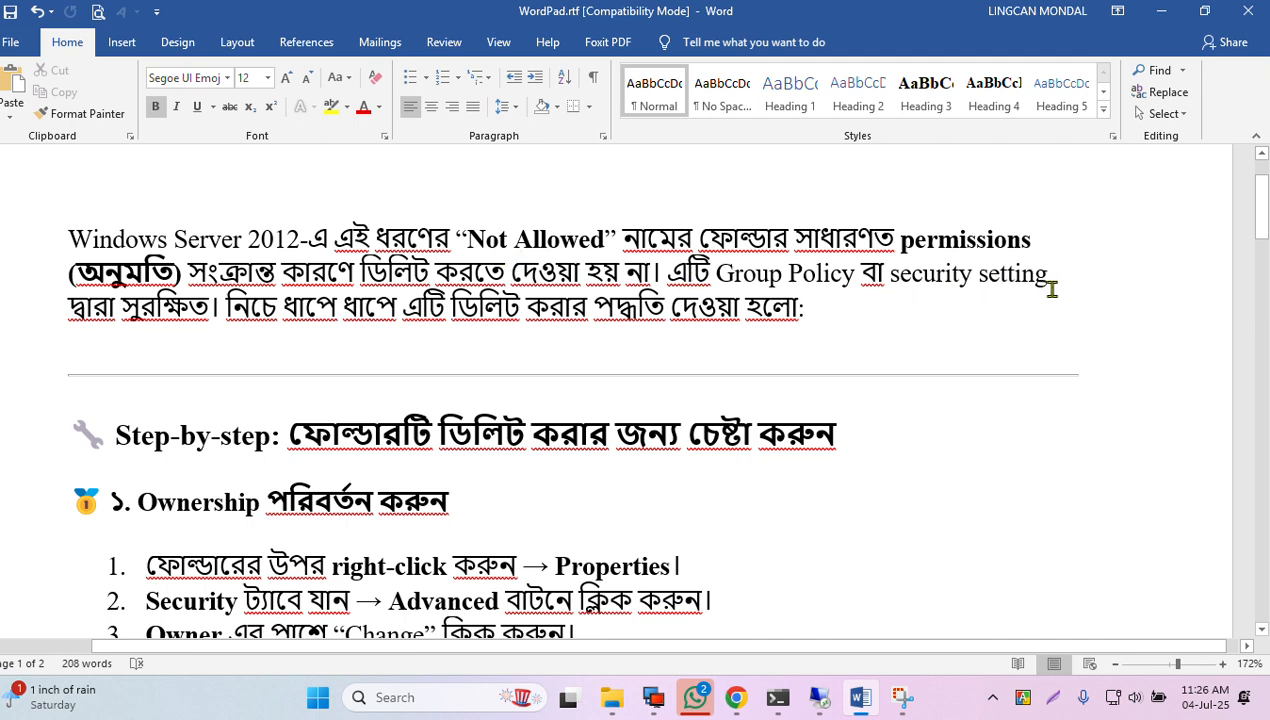
pyautogui.scroll(-5, 430, 361)
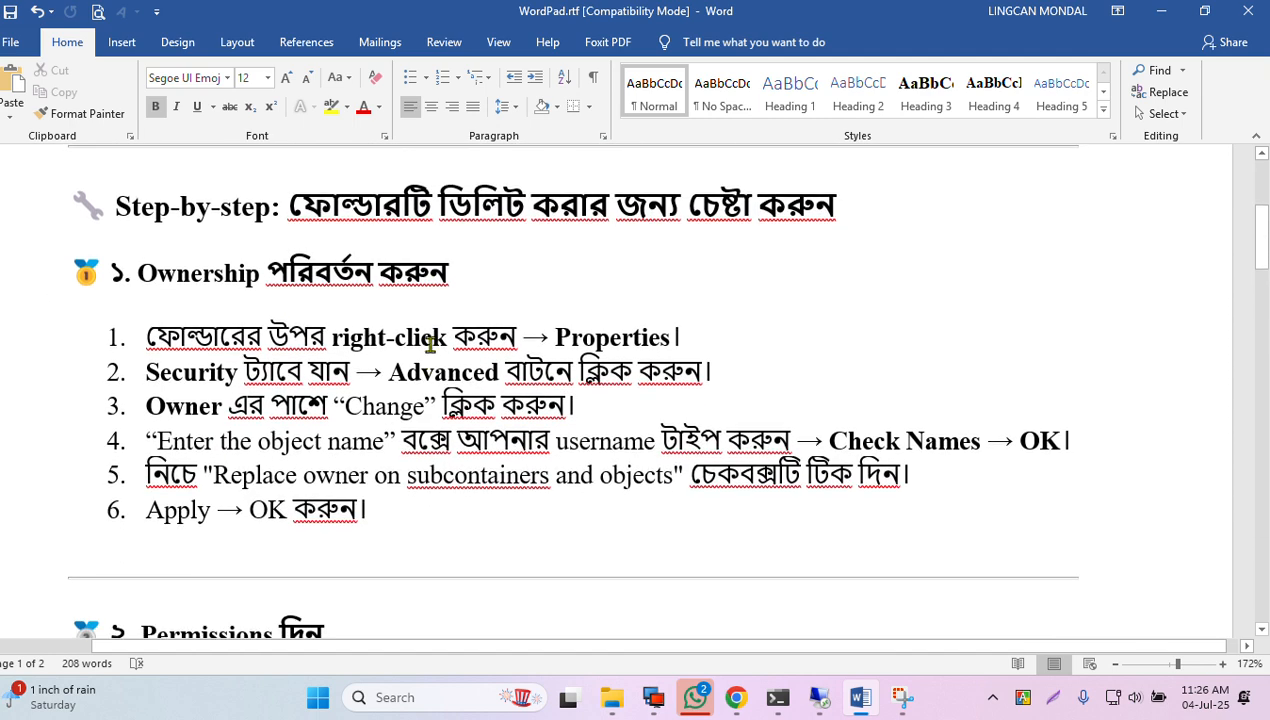
pyautogui.moveTo(828, 205); pyautogui.dragTo(93, 214)
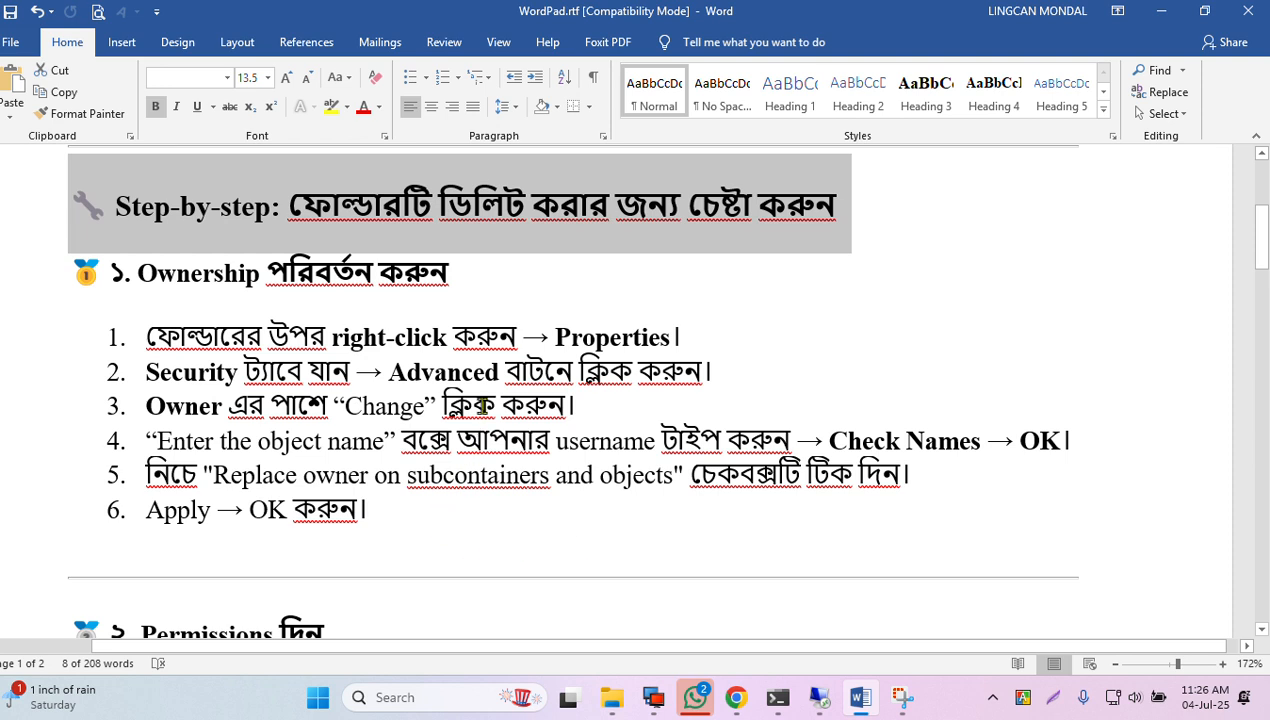
# Return to the remote desktop session and open the security properties of the Not Allowed organizational unit.
pyautogui.click(818, 705)
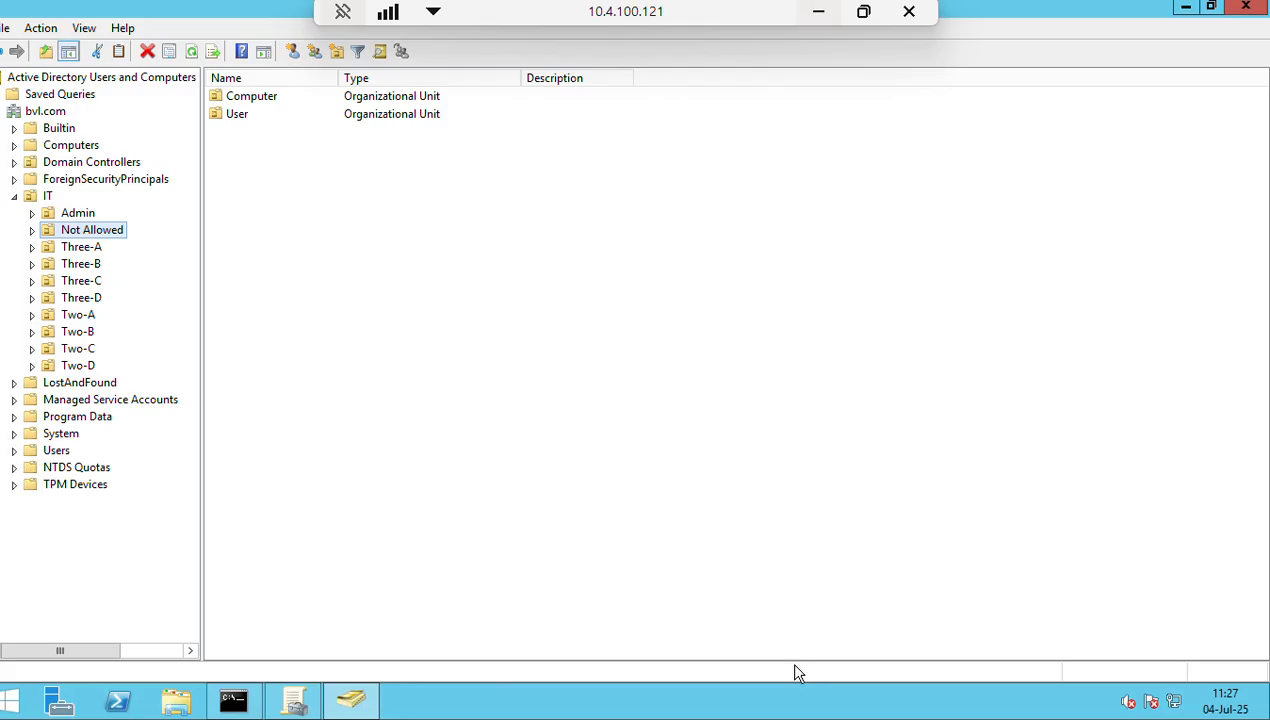
pyautogui.rightClick(65, 232)
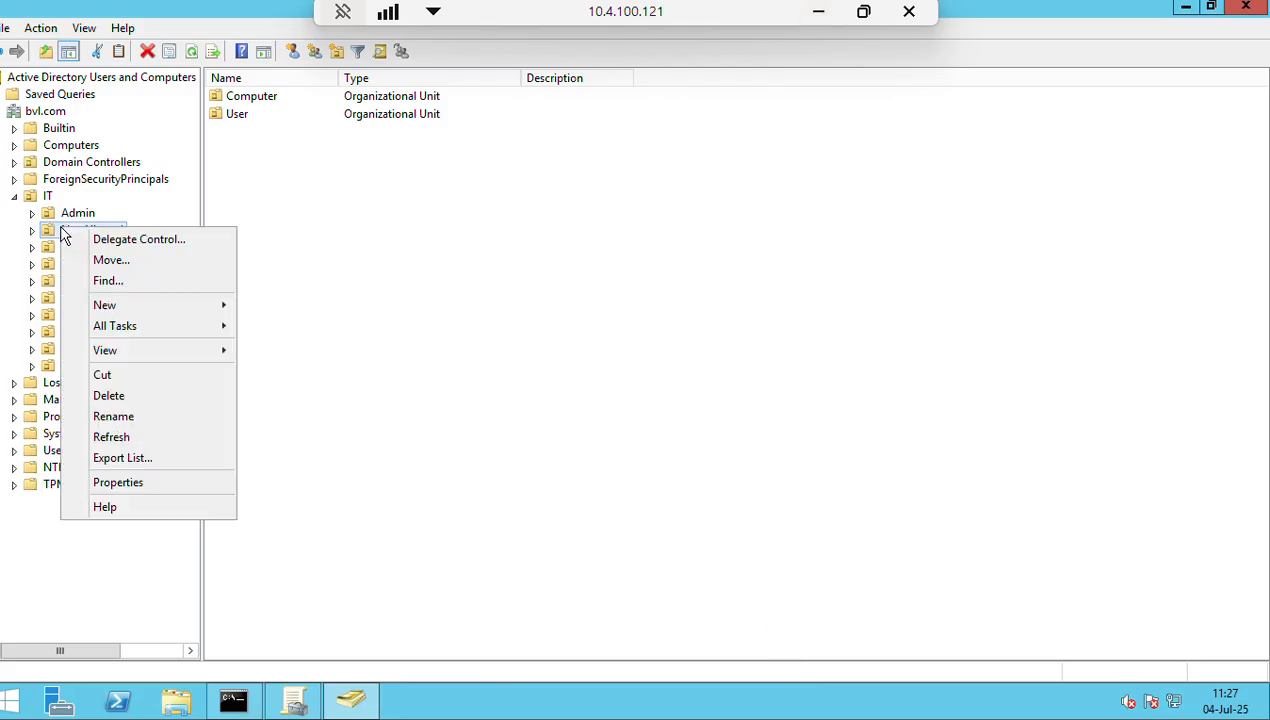
pyautogui.click(110, 483)
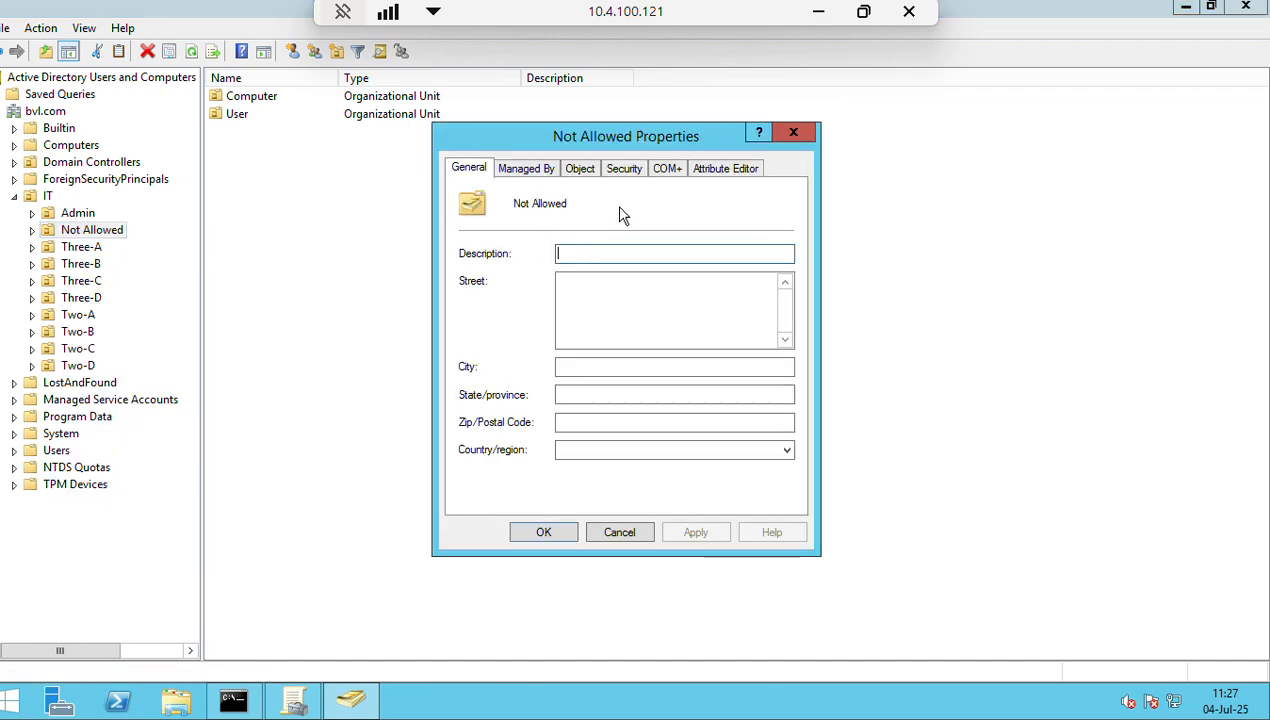
pyautogui.click(624, 170)
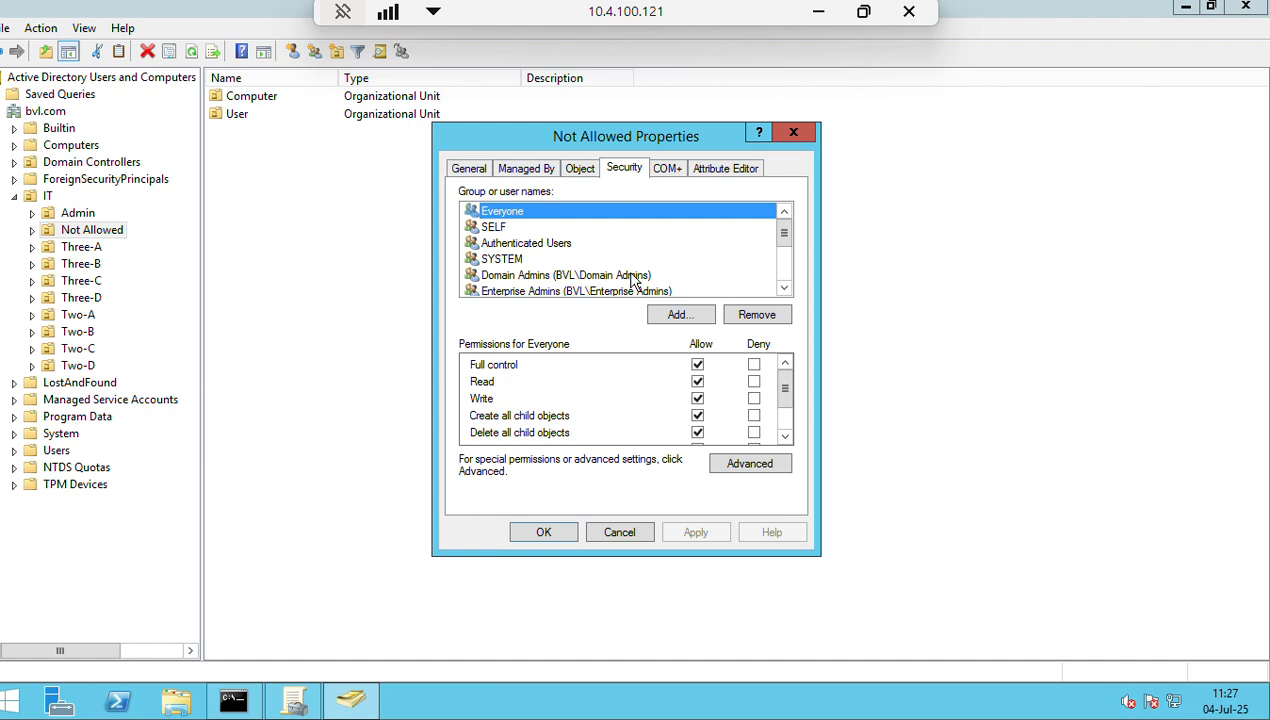
# Examine the permissions on the Not Allowed unit for Administrators, Domain Admins and Everyone.
pyautogui.scroll(-3, 625, 281)
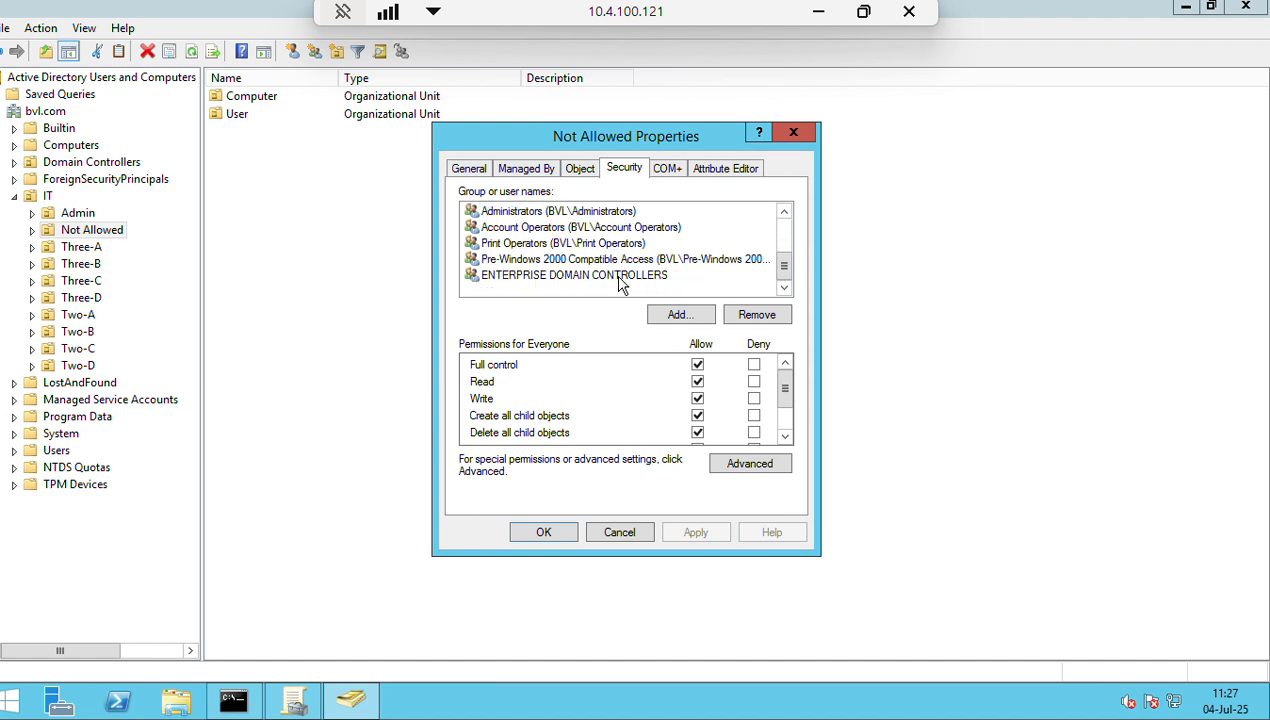
pyautogui.click(607, 214)
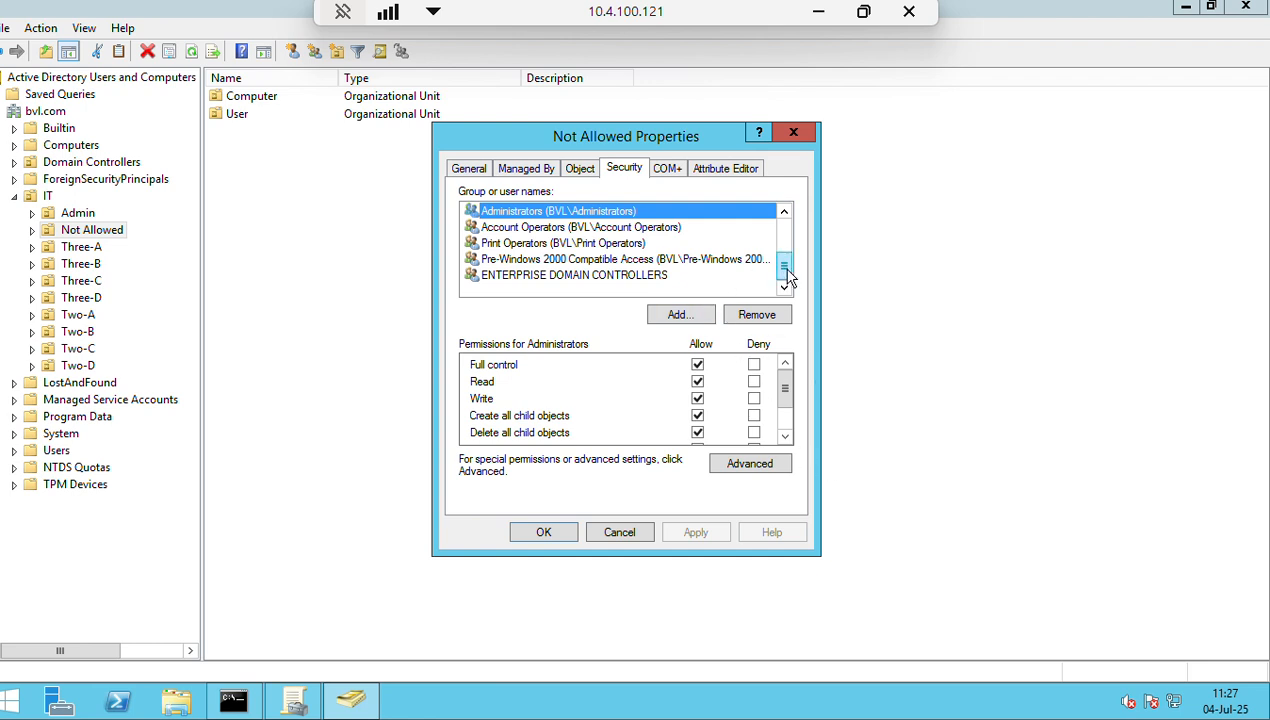
pyautogui.moveTo(784, 393)
pyautogui.mouseDown()
pyautogui.moveTo(789, 435)
pyautogui.moveTo(785, 368)
pyautogui.mouseUp()
pyautogui.scroll(1, 596, 222)
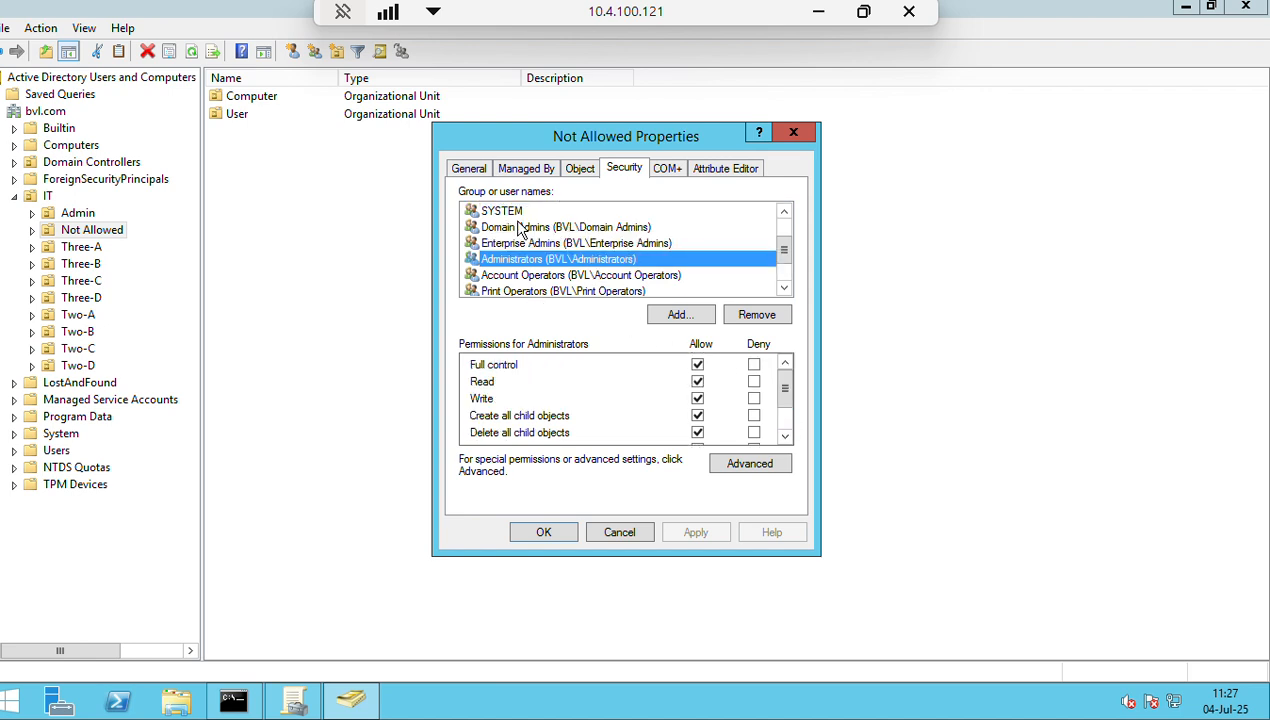
pyautogui.click(560, 227)
pyautogui.scroll(-1, 690, 365)
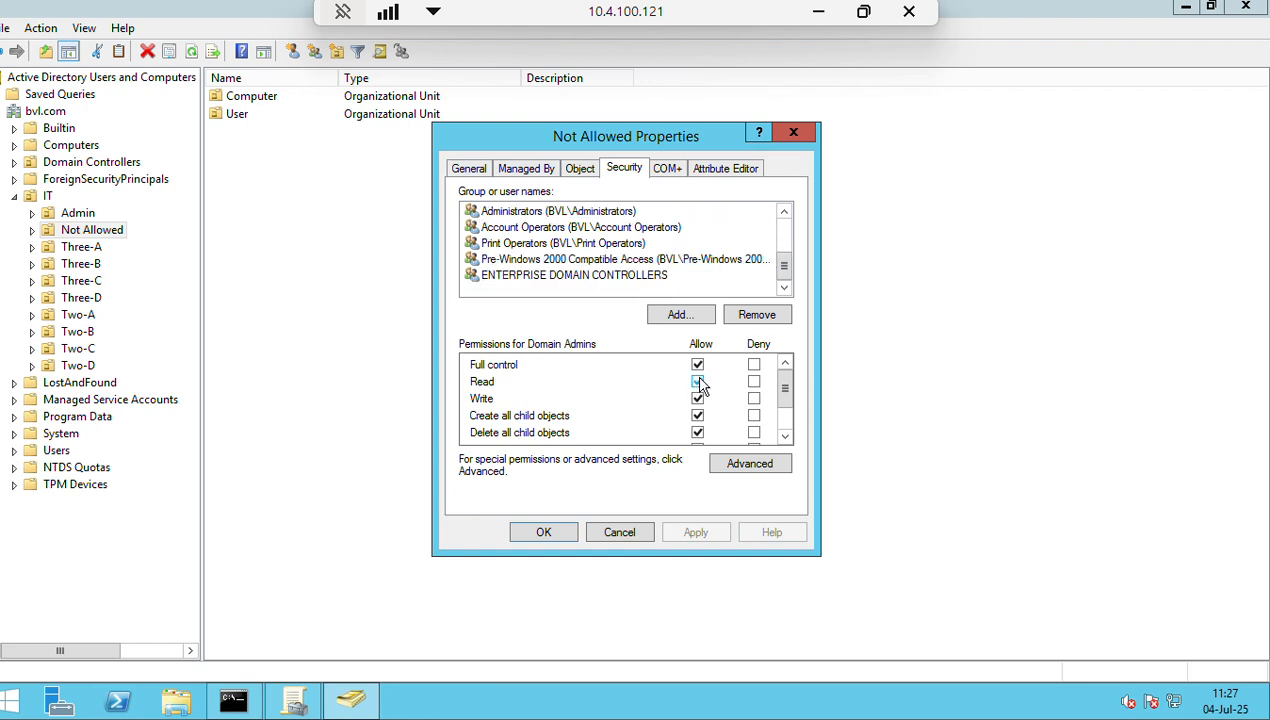
pyautogui.scroll(2, 610, 268)
pyautogui.click(522, 213)
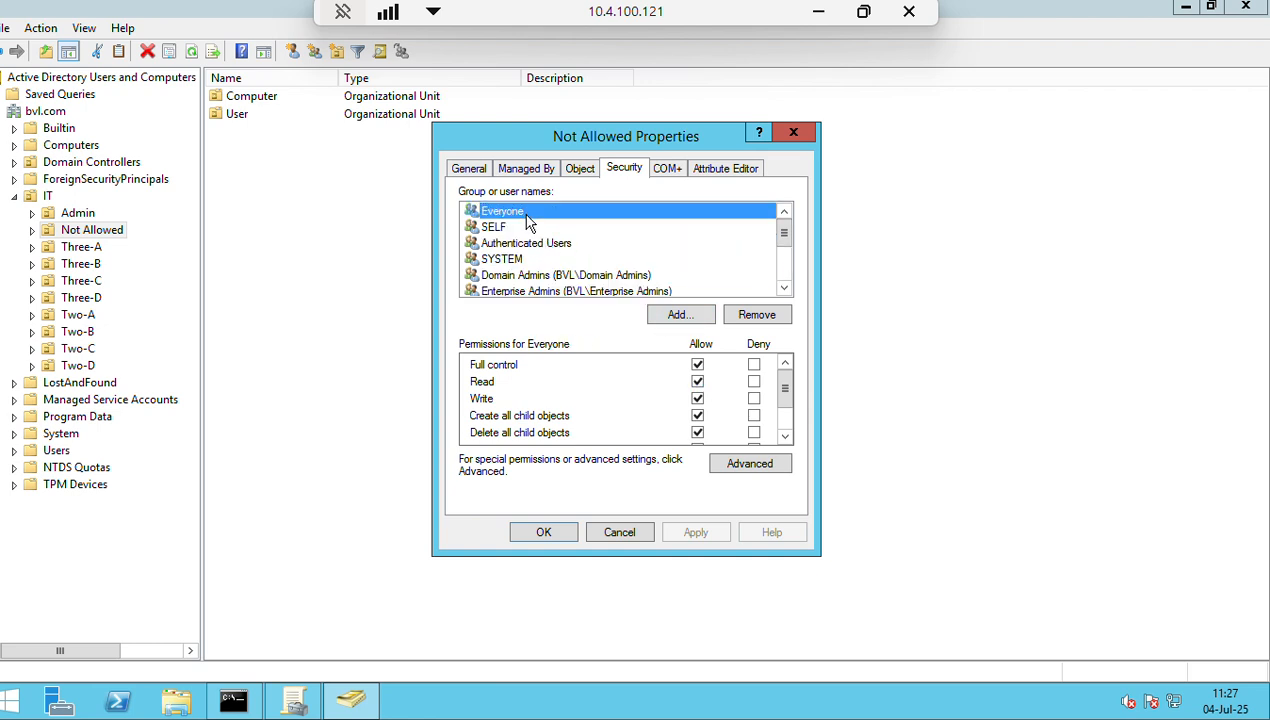
pyautogui.scroll(-2, 704, 395)
pyautogui.scroll(2, 707, 395)
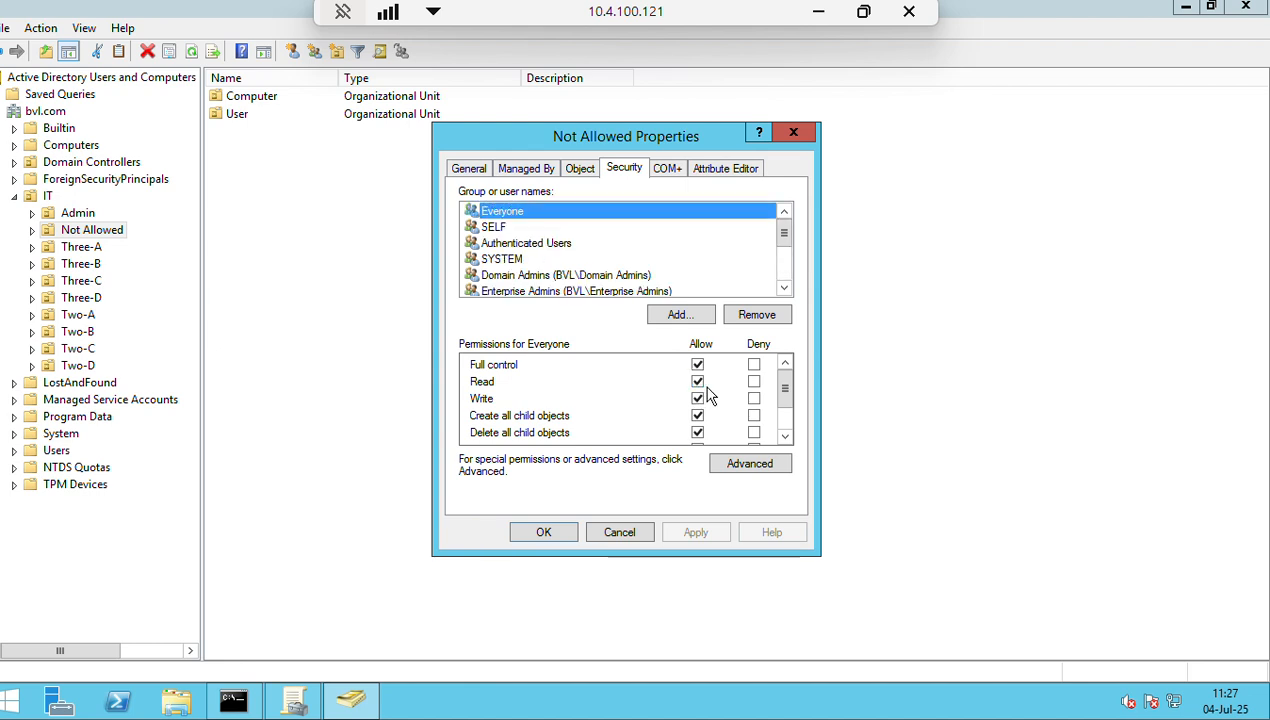
# Allow Full control on the Not Allowed unit for SELF and Authenticated Users.
pyautogui.click(478, 229)
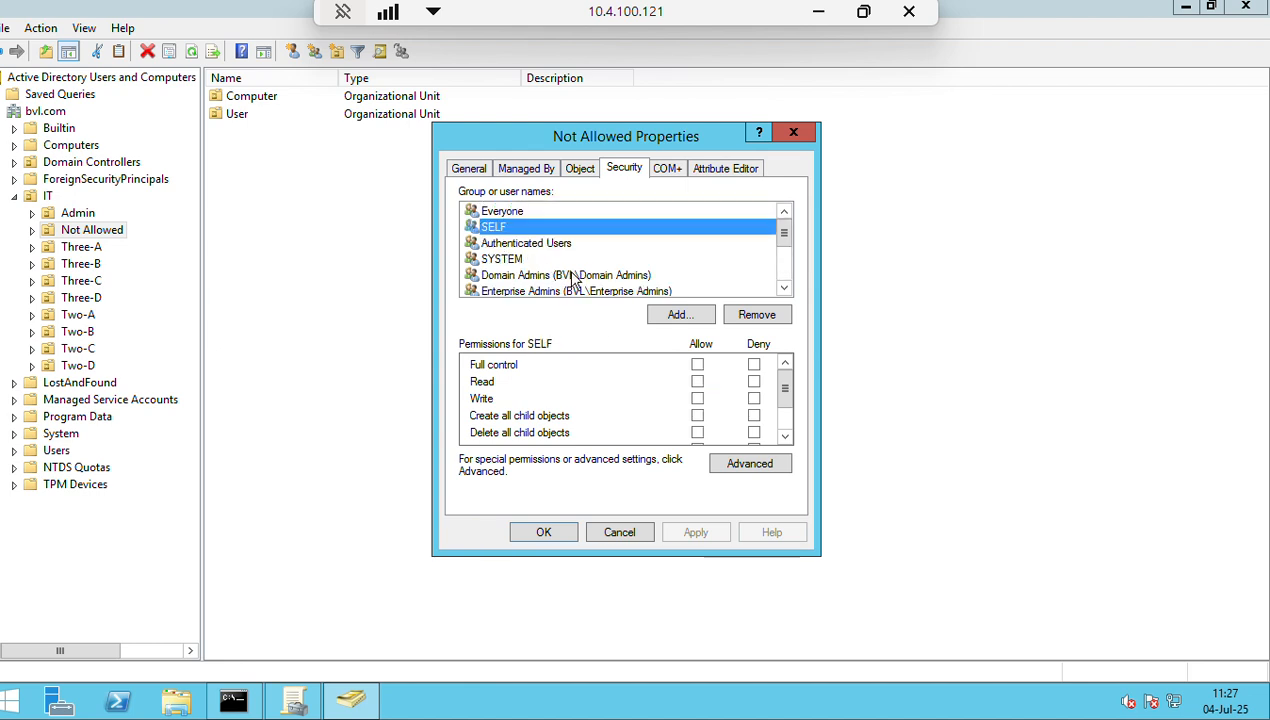
pyautogui.click(697, 366)
pyautogui.scroll(-1, 705, 395)
pyautogui.scroll(1, 705, 395)
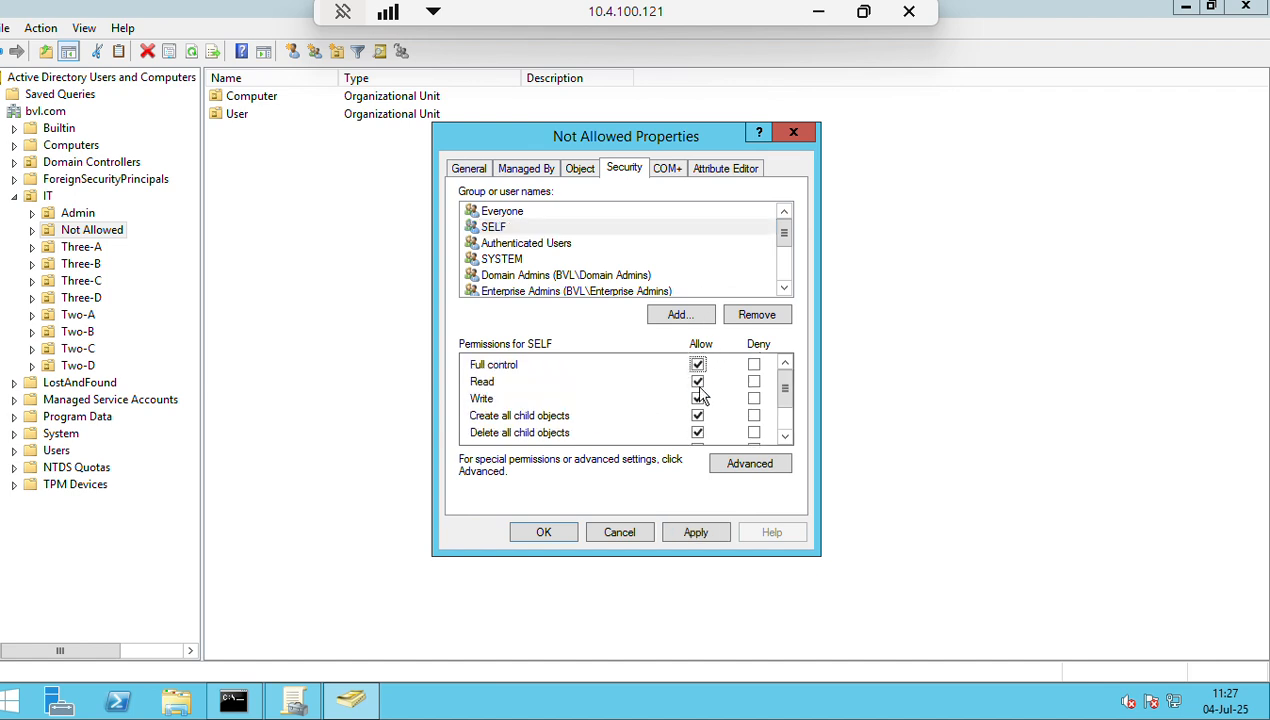
pyautogui.click(524, 243)
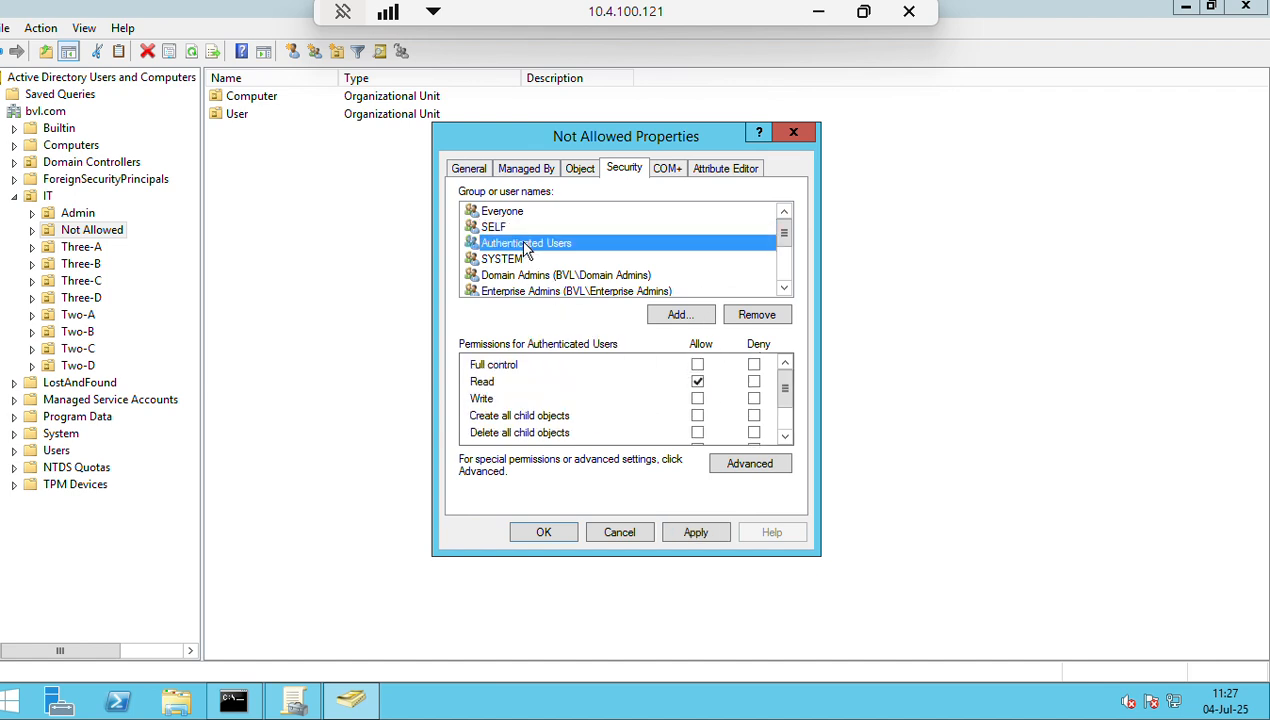
pyautogui.click(697, 365)
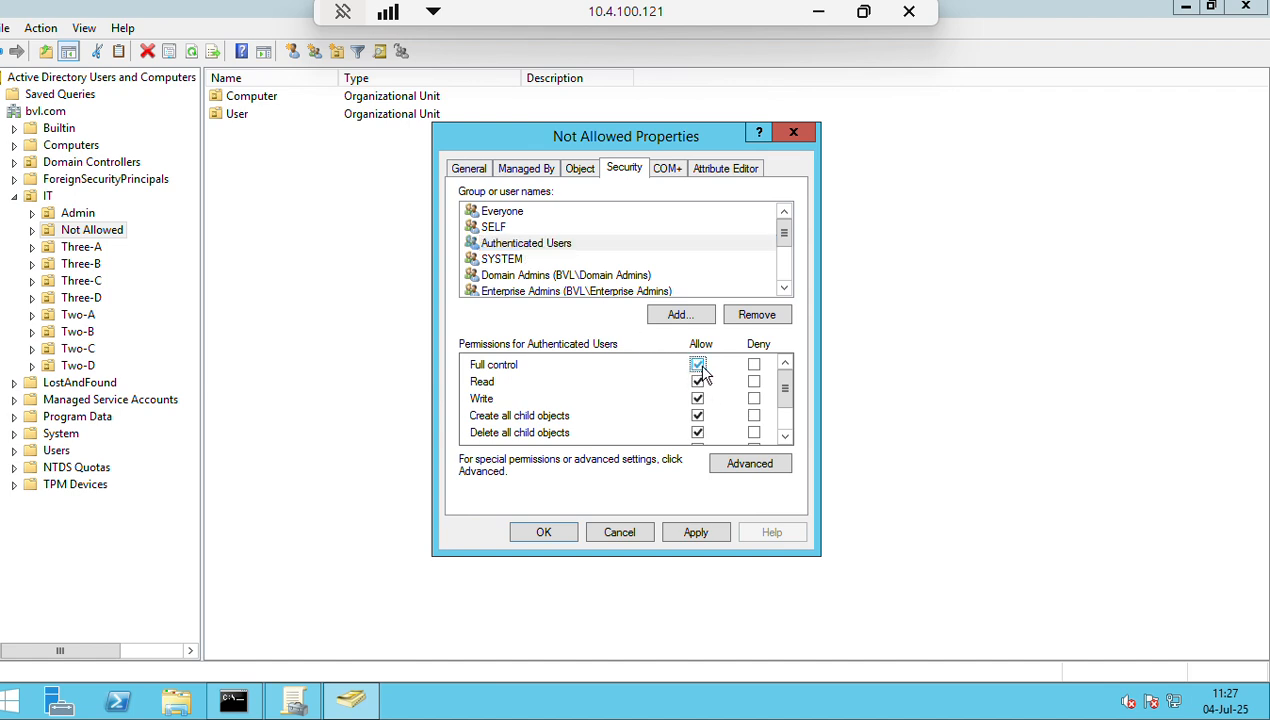
pyautogui.scroll(-1, 705, 380)
pyautogui.scroll(1, 705, 376)
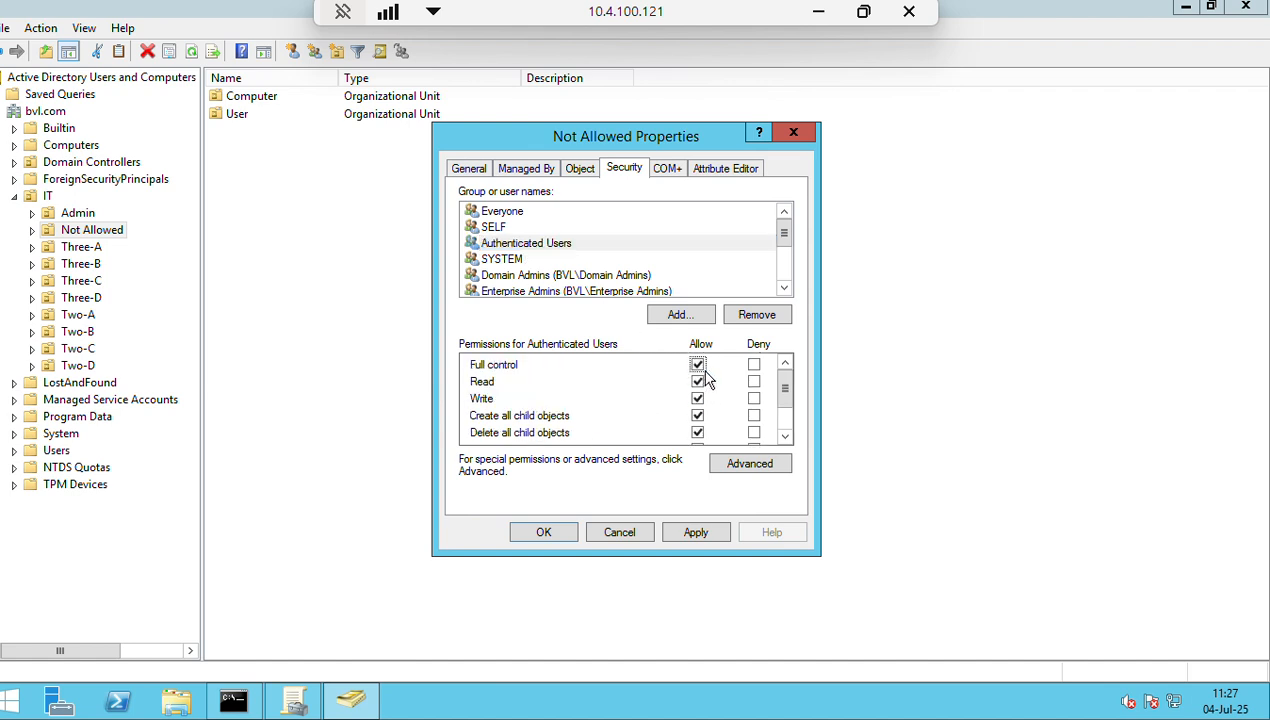
# Check the permissions of SYSTEM, Domain Admins, Enterprise Admins and Administrators on the Not Allowed unit.
pyautogui.click(507, 261)
pyautogui.click(548, 278)
pyautogui.scroll(-3, 555, 262)
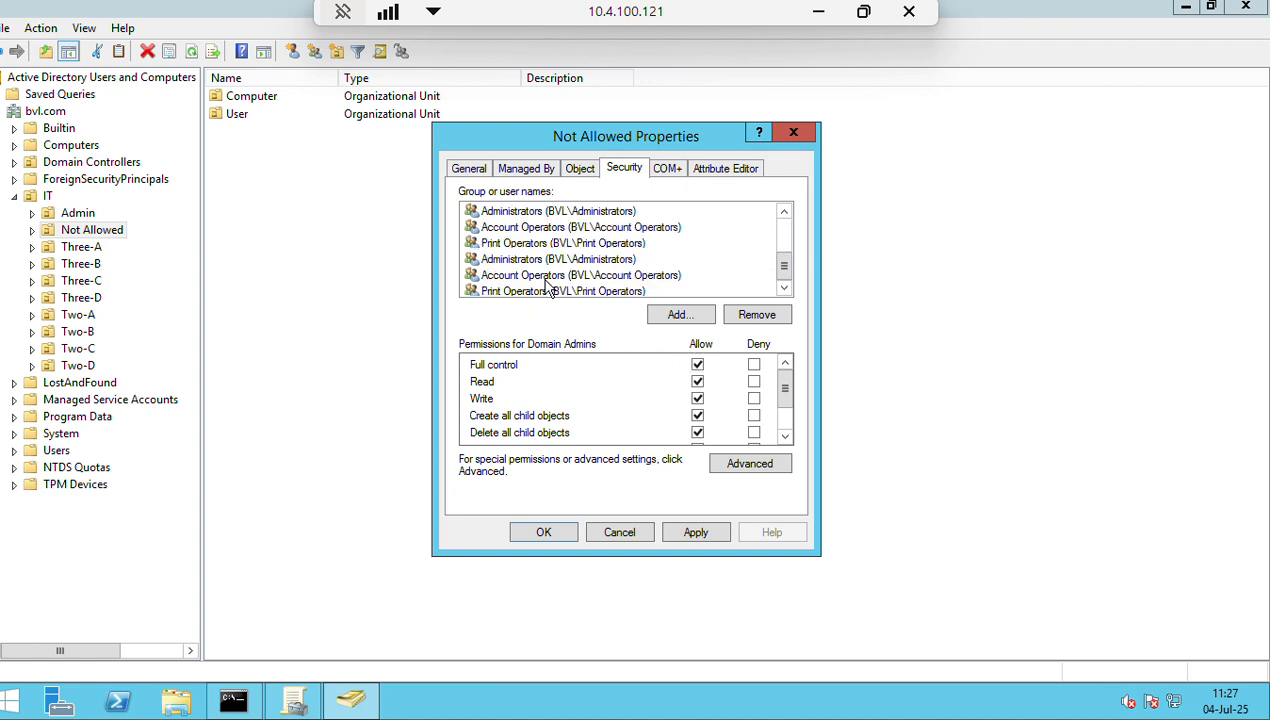
pyautogui.scroll(3, 545, 250)
pyautogui.click(543, 244)
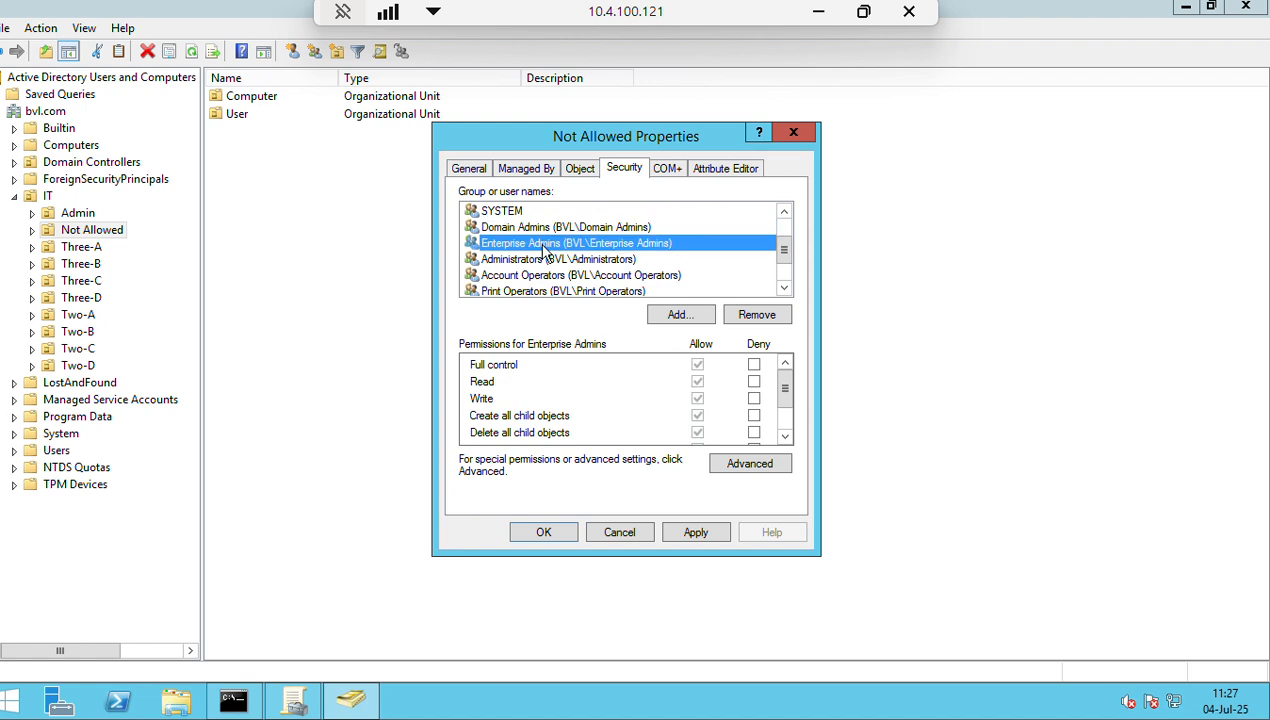
pyautogui.click(562, 262)
pyautogui.scroll(-1, 716, 388)
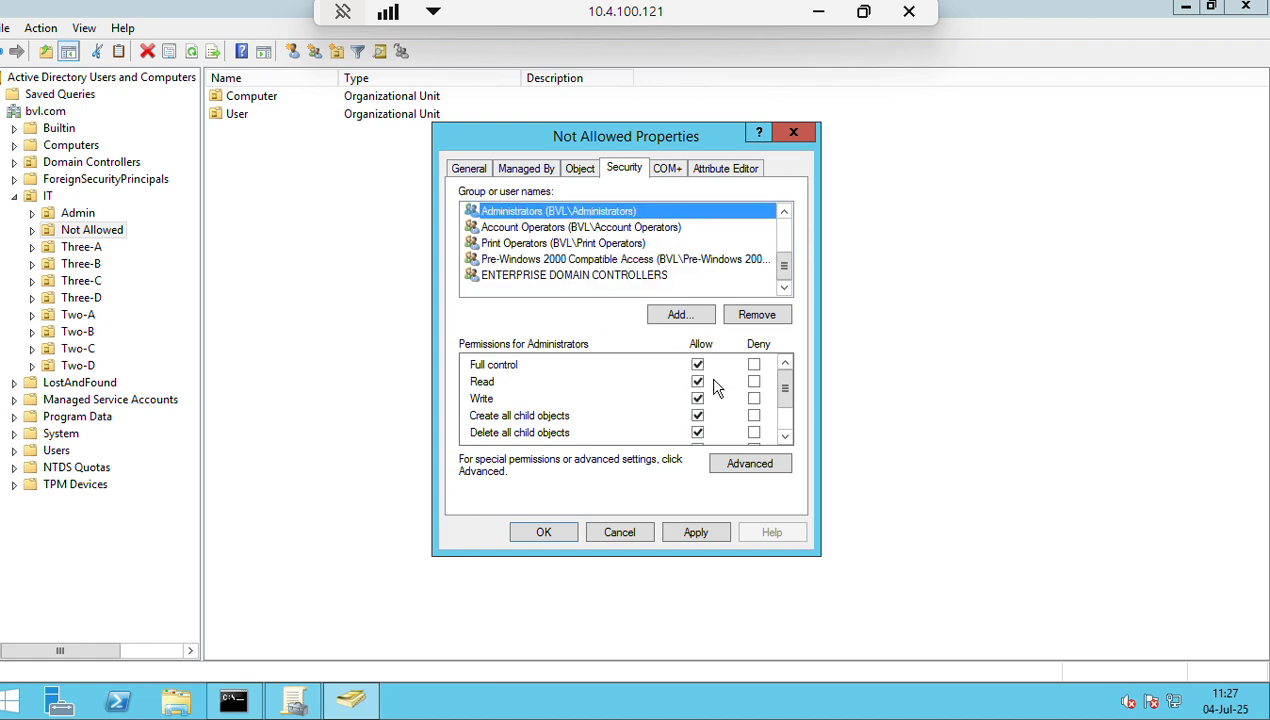
# Allow Full control on the Not Allowed unit for Account Operators and Print Operators.
pyautogui.click(575, 228)
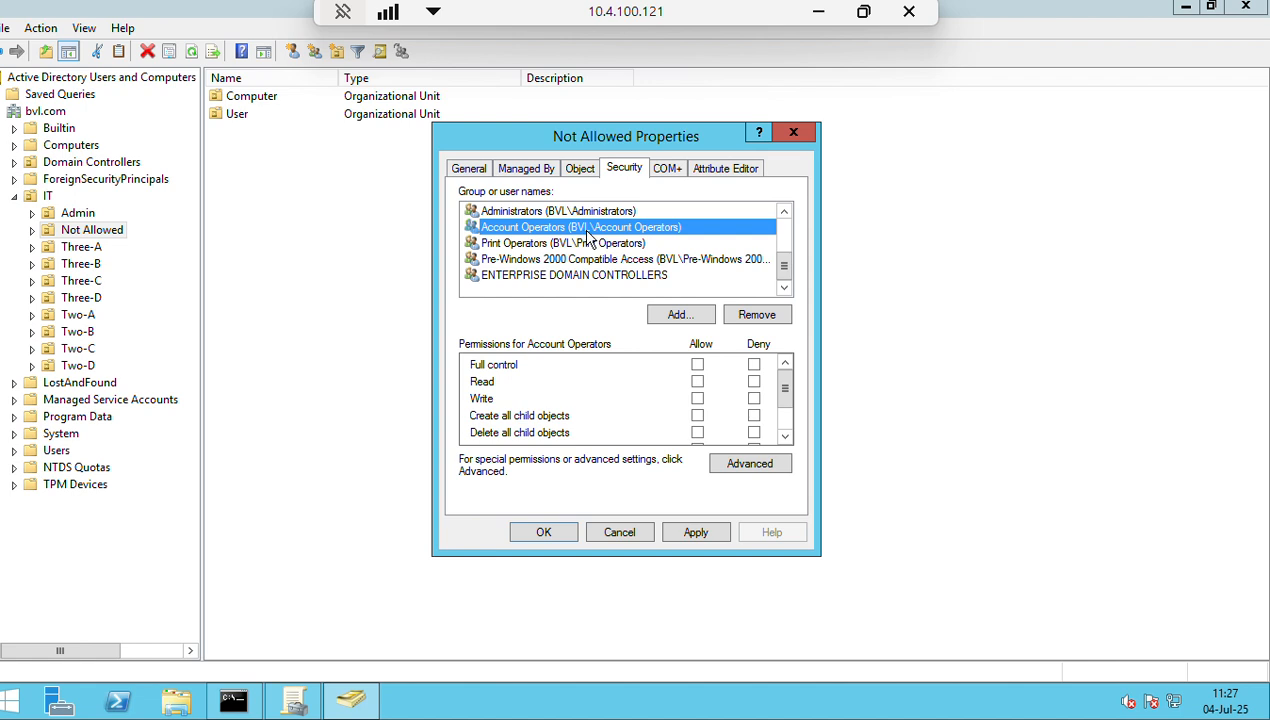
pyautogui.click(697, 365)
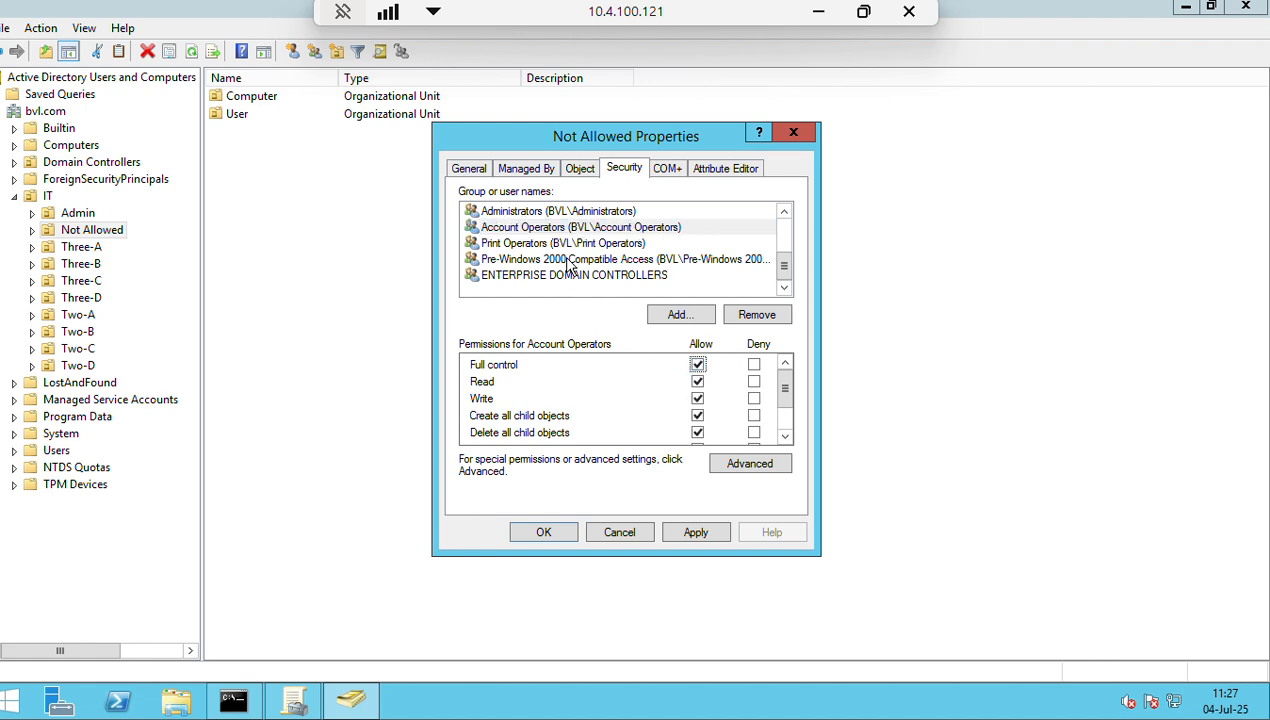
pyautogui.click(561, 244)
pyautogui.click(697, 365)
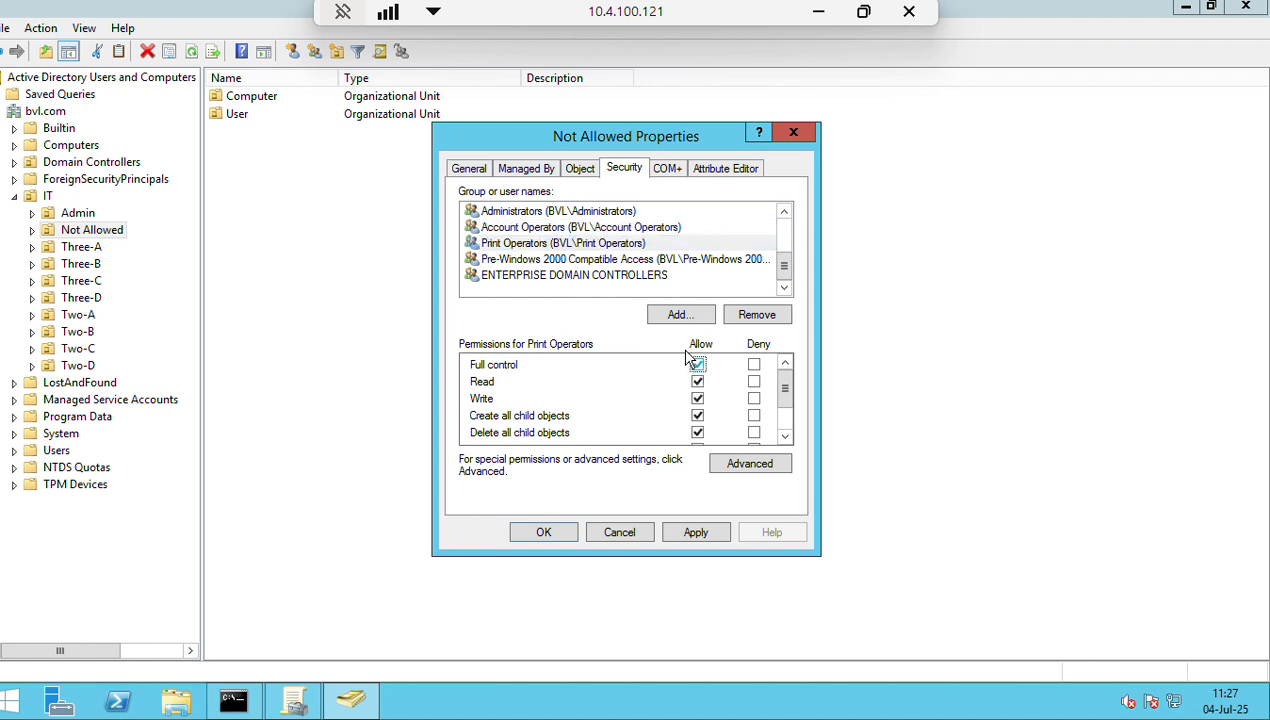
# Allow Full control for Pre-Windows 2000 Compatible Access and ENTERPRISE DOMAIN CONTROLLERS, and apply the permission changes to the Not Allowed unit.
pyautogui.click(560, 264)
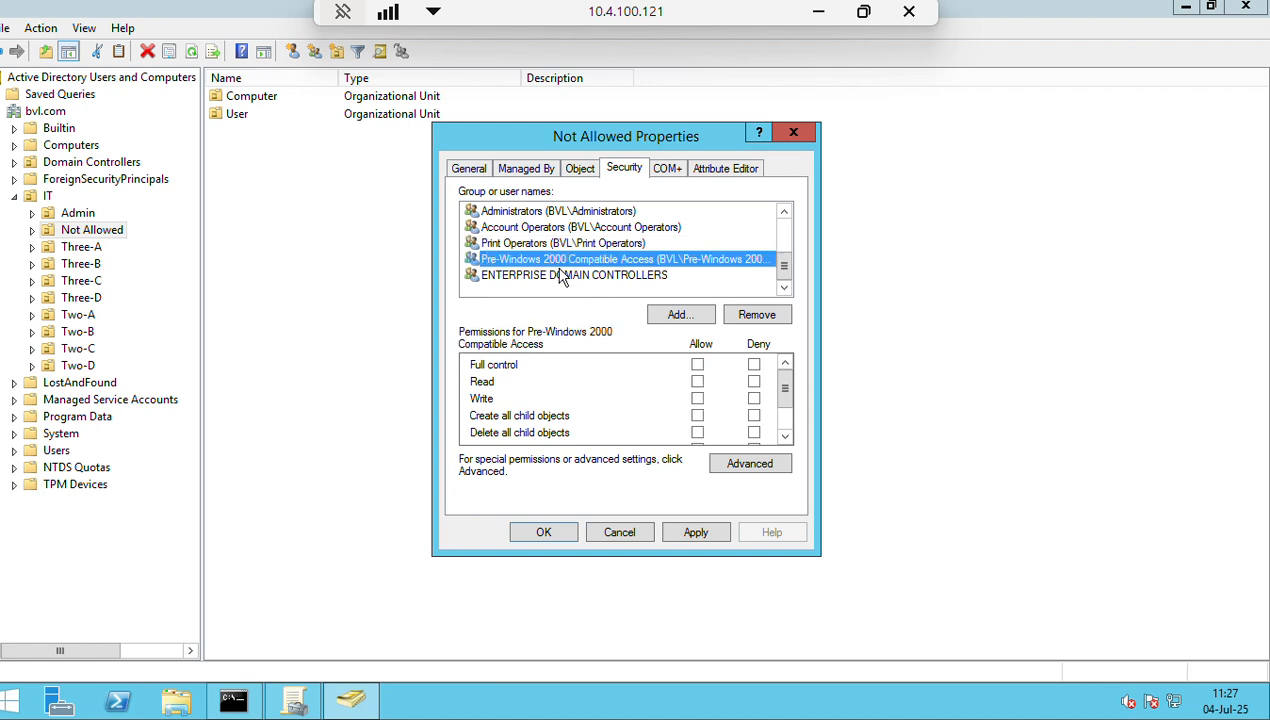
pyautogui.click(697, 365)
pyautogui.click(556, 276)
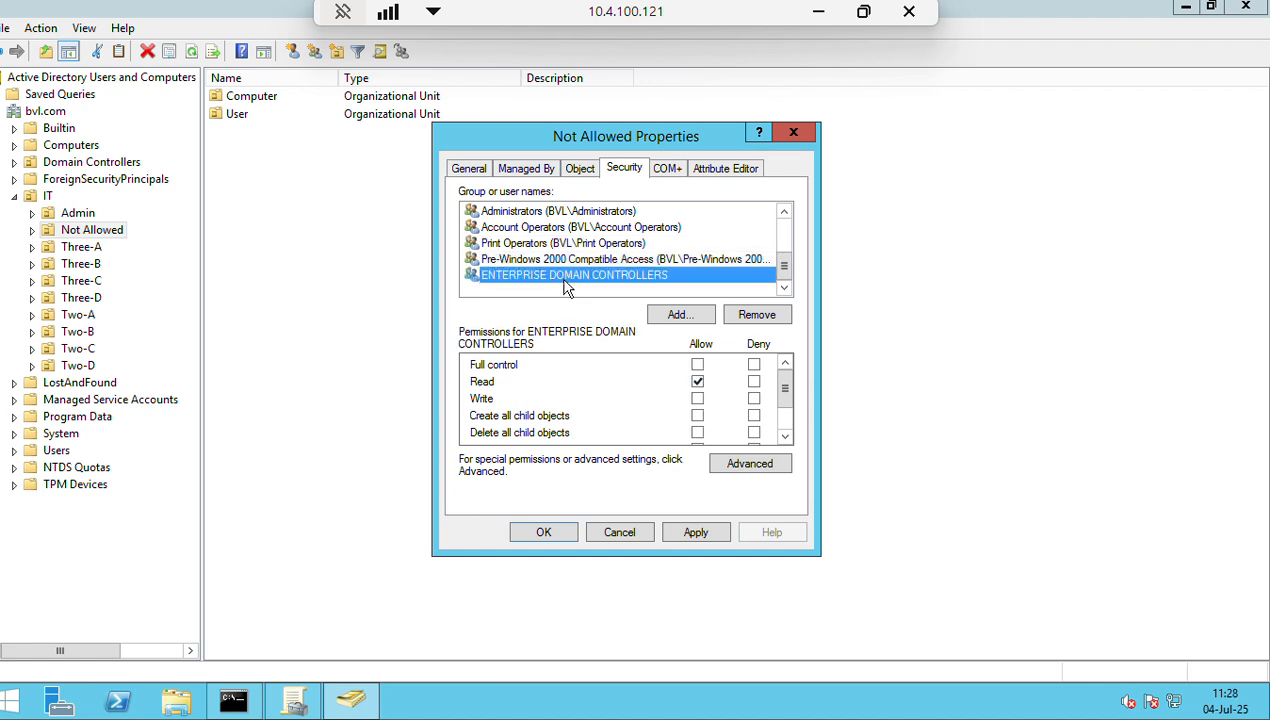
pyautogui.click(697, 365)
pyautogui.scroll(-1, 679, 362)
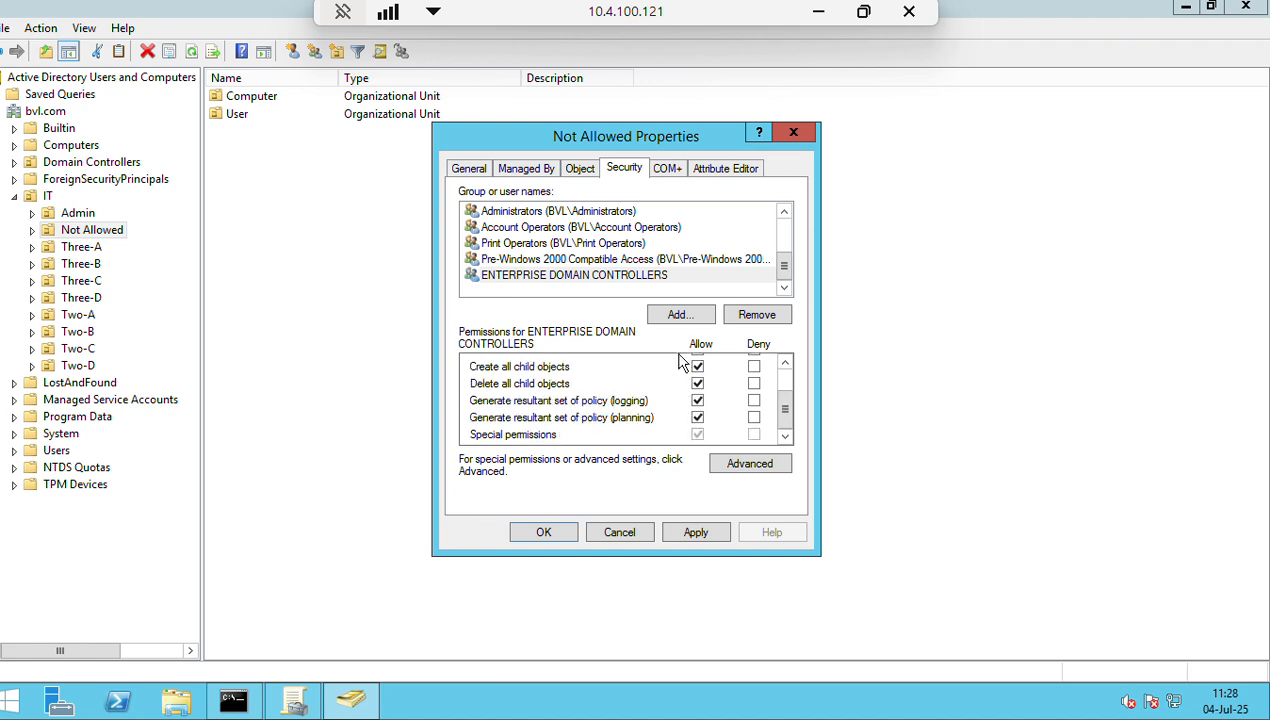
pyautogui.click(703, 532)
pyautogui.click(541, 532)
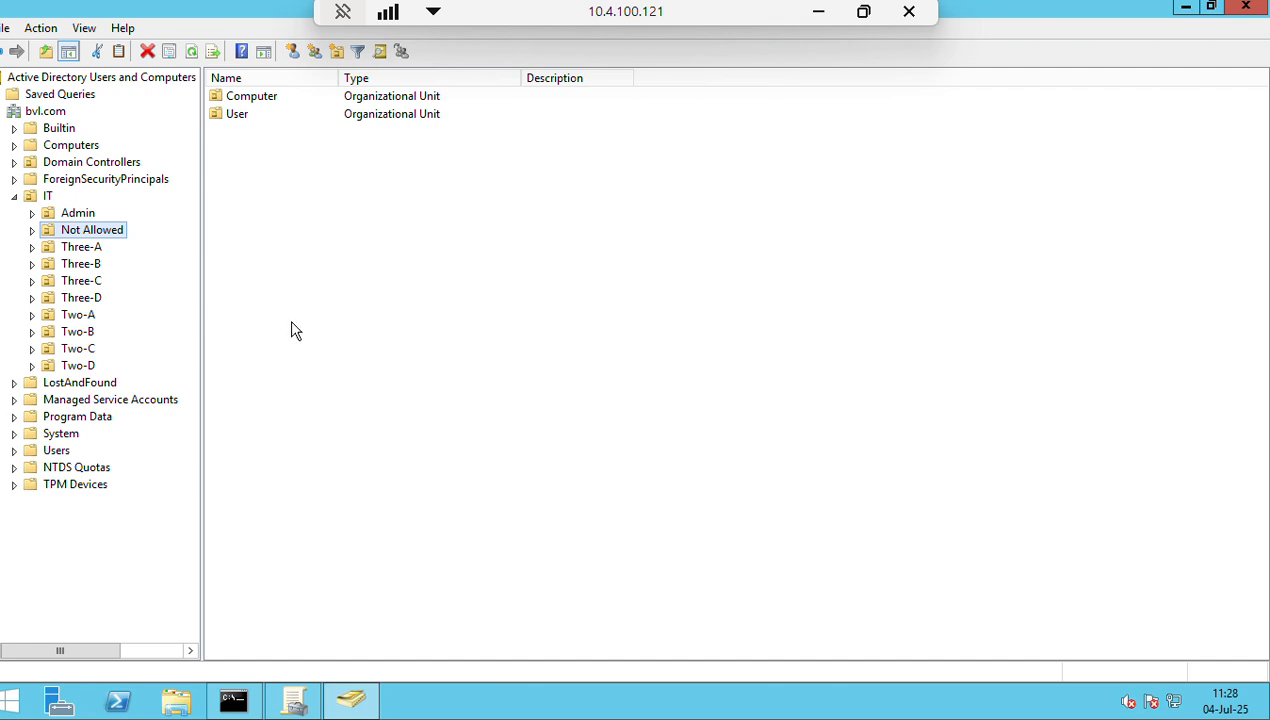
# Try to delete the Not Allowed organizational unit under IT.
pyautogui.rightClick(57, 236)
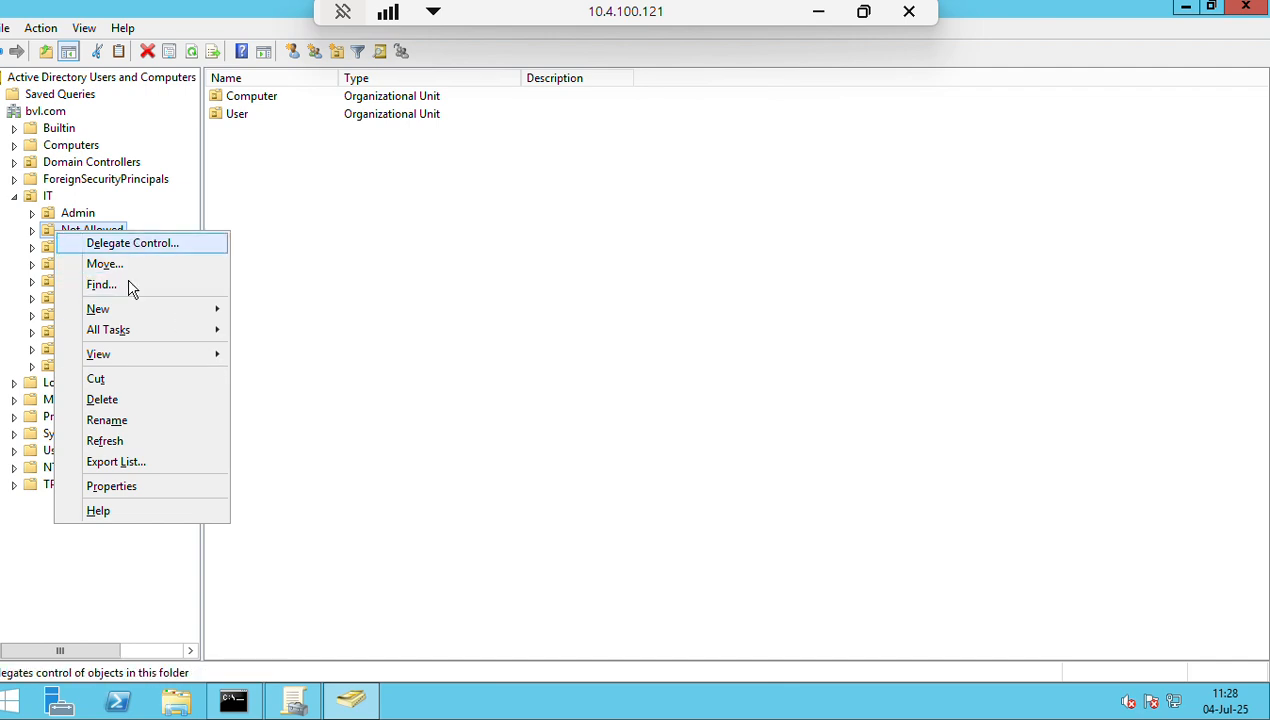
pyautogui.click(115, 399)
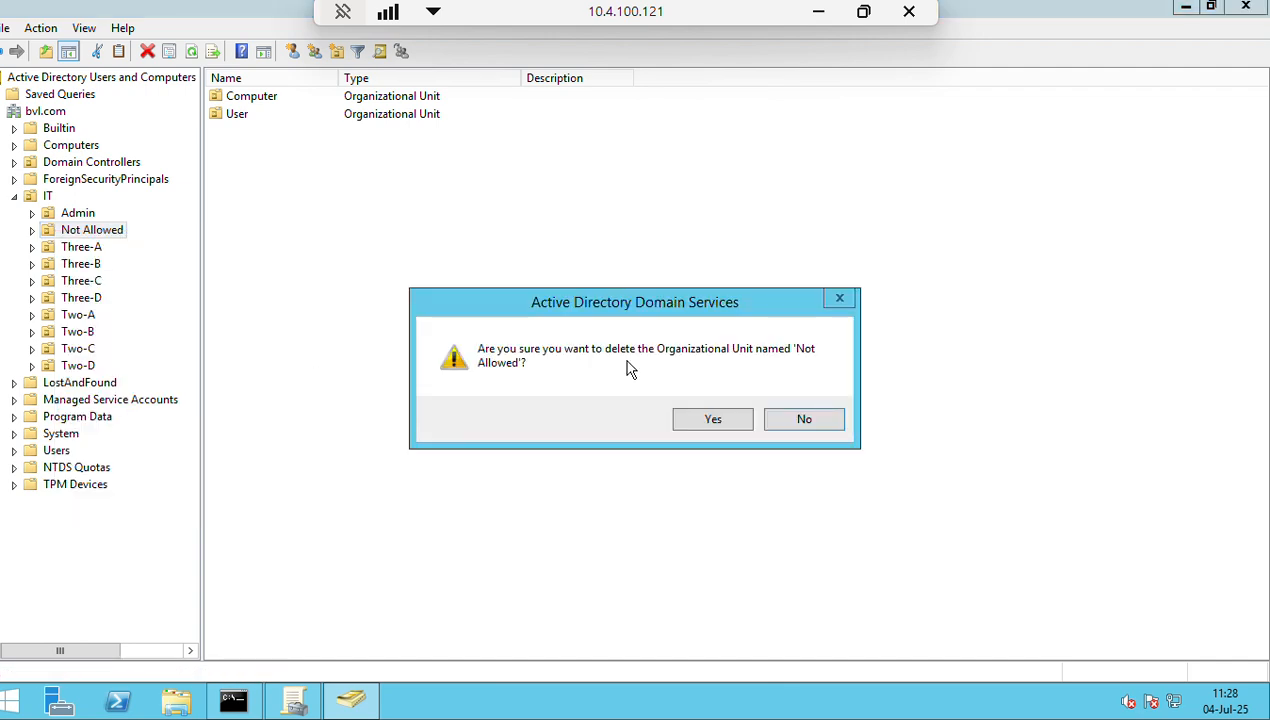
pyautogui.click(709, 419)
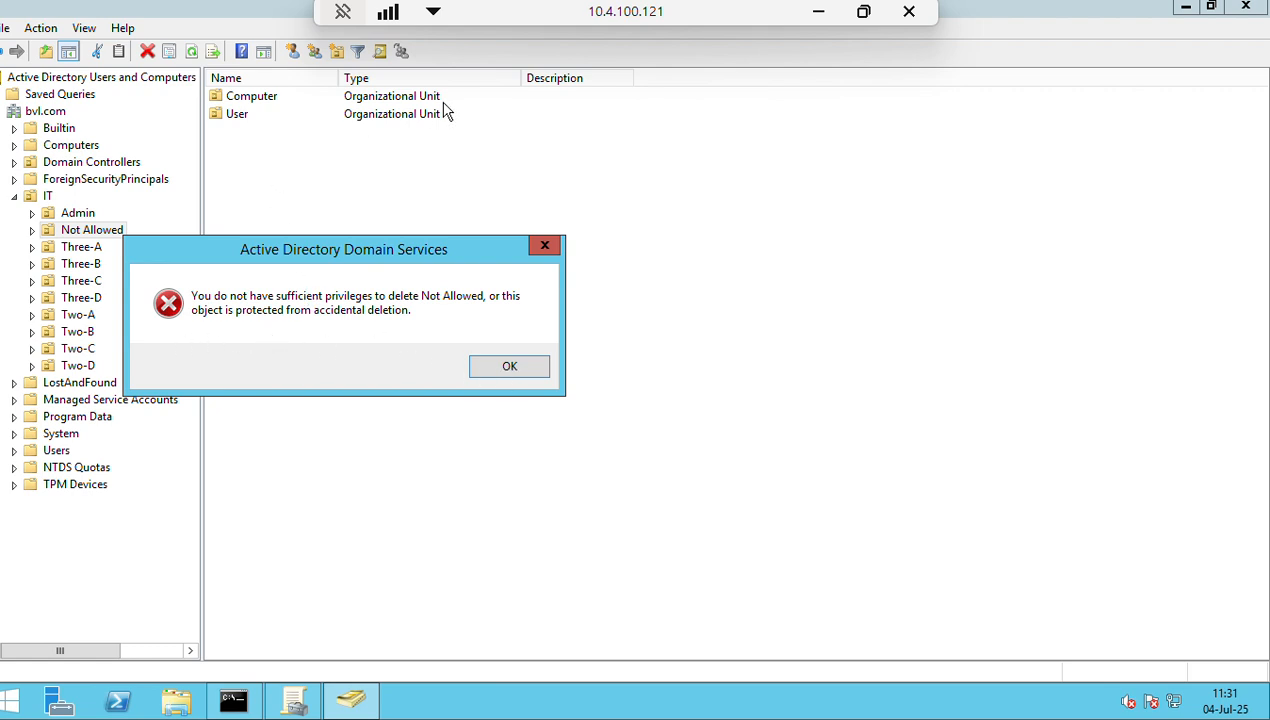
# Switch to the Word notes, capture the Step 1 instructions with the screenshot tool, and underline the "Accidental deletion" protection heading in red.
pyautogui.click(818, 11)
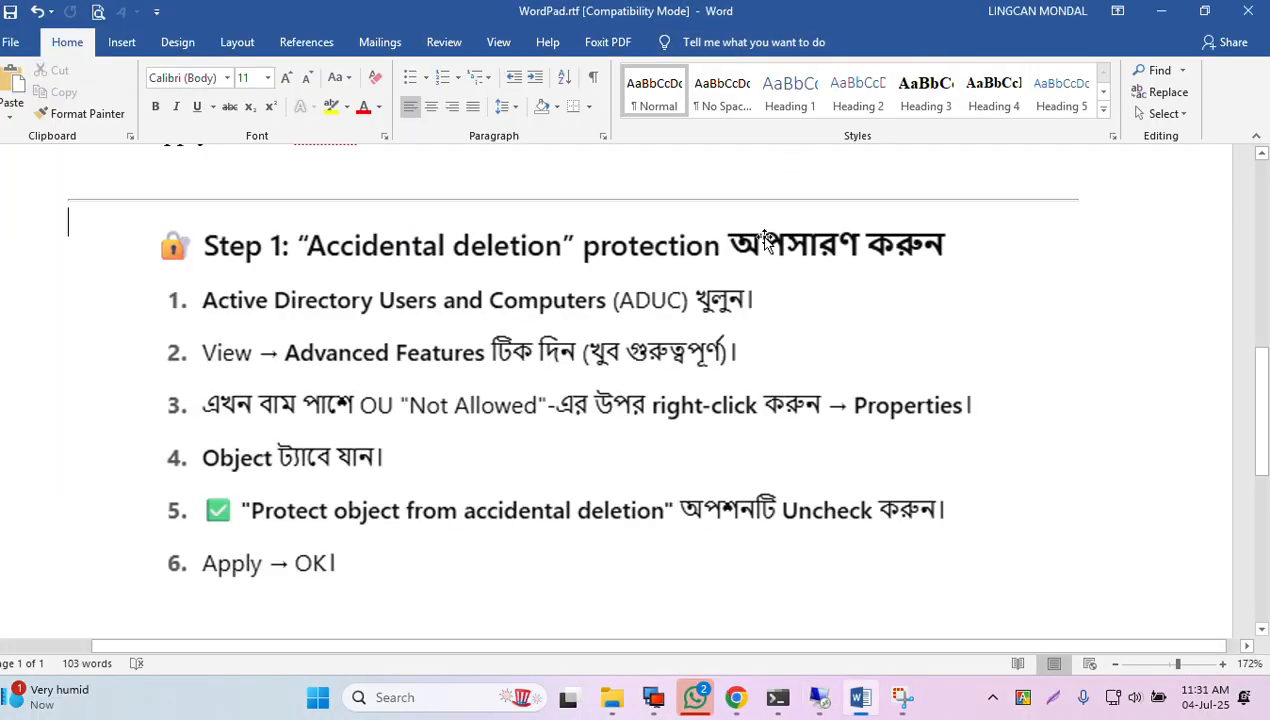
pyautogui.click(1057, 700)
pyautogui.moveTo(103, 205)
pyautogui.mouseDown()
pyautogui.moveTo(211, 461)
pyautogui.moveTo(964, 616)
pyautogui.moveTo(992, 604)
pyautogui.mouseUp()
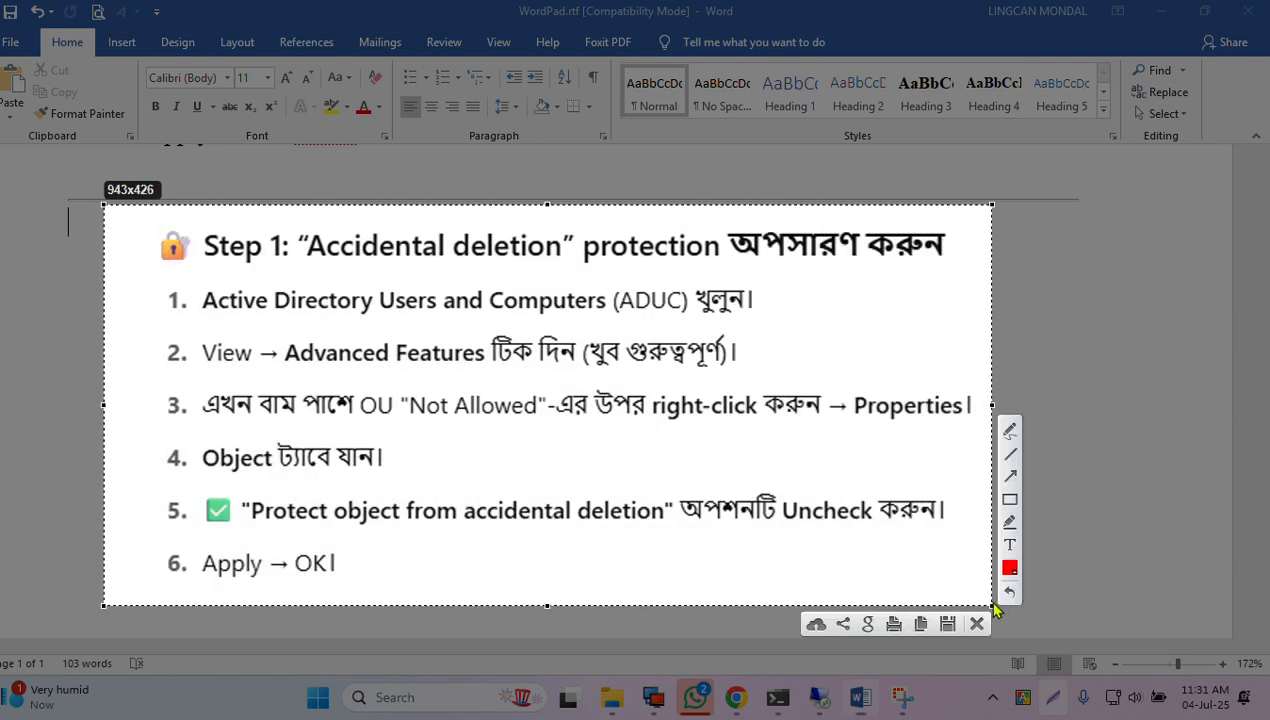
pyautogui.click(1012, 455)
pyautogui.moveTo(294, 267); pyautogui.dragTo(928, 268)
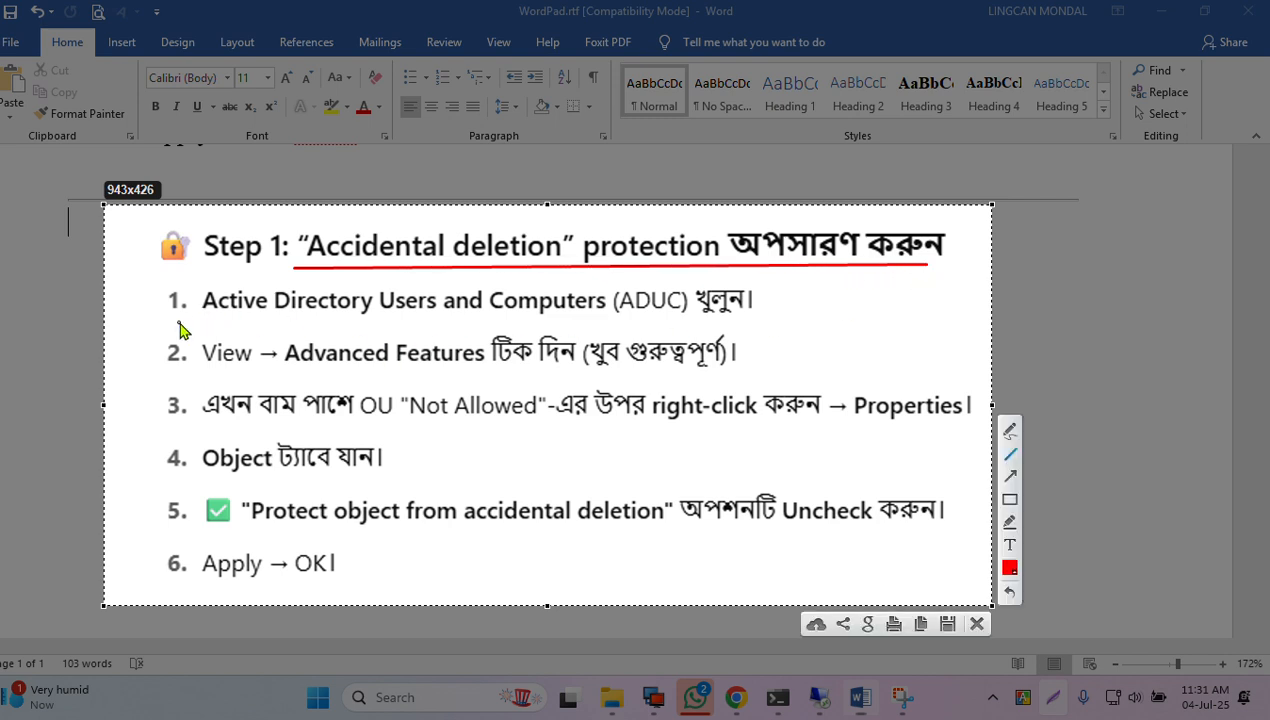
# Underline the Active Directory Users and Computers, Advanced Features and Object instructions in red, and close the capture without saving it.
pyautogui.moveTo(190, 320); pyautogui.dragTo(751, 320)
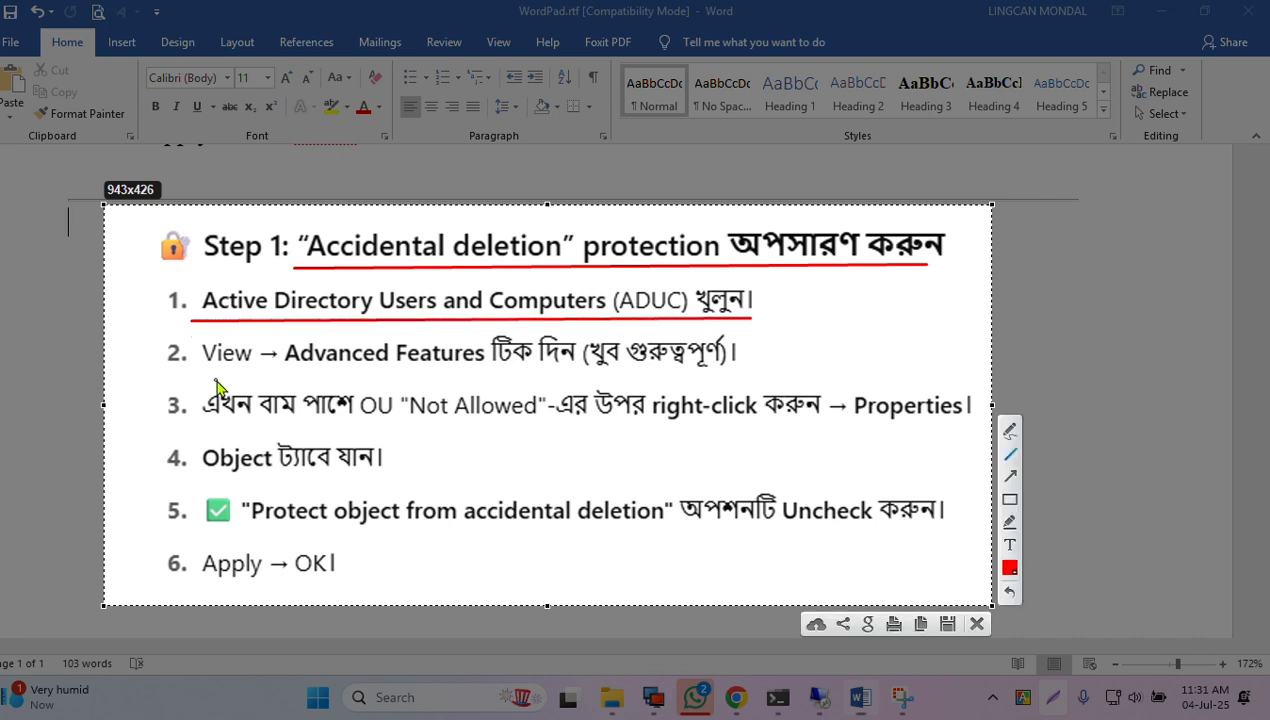
pyautogui.moveTo(277, 374); pyautogui.dragTo(622, 373)
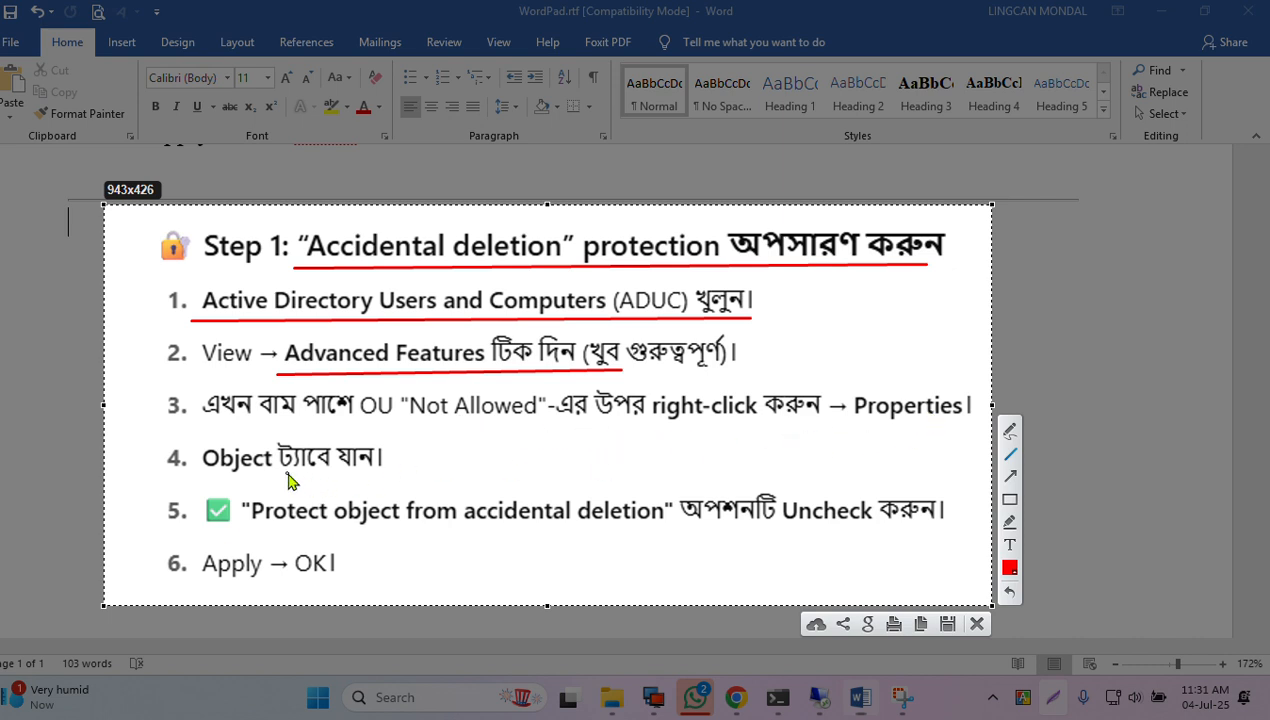
pyautogui.moveTo(194, 481); pyautogui.dragTo(432, 479)
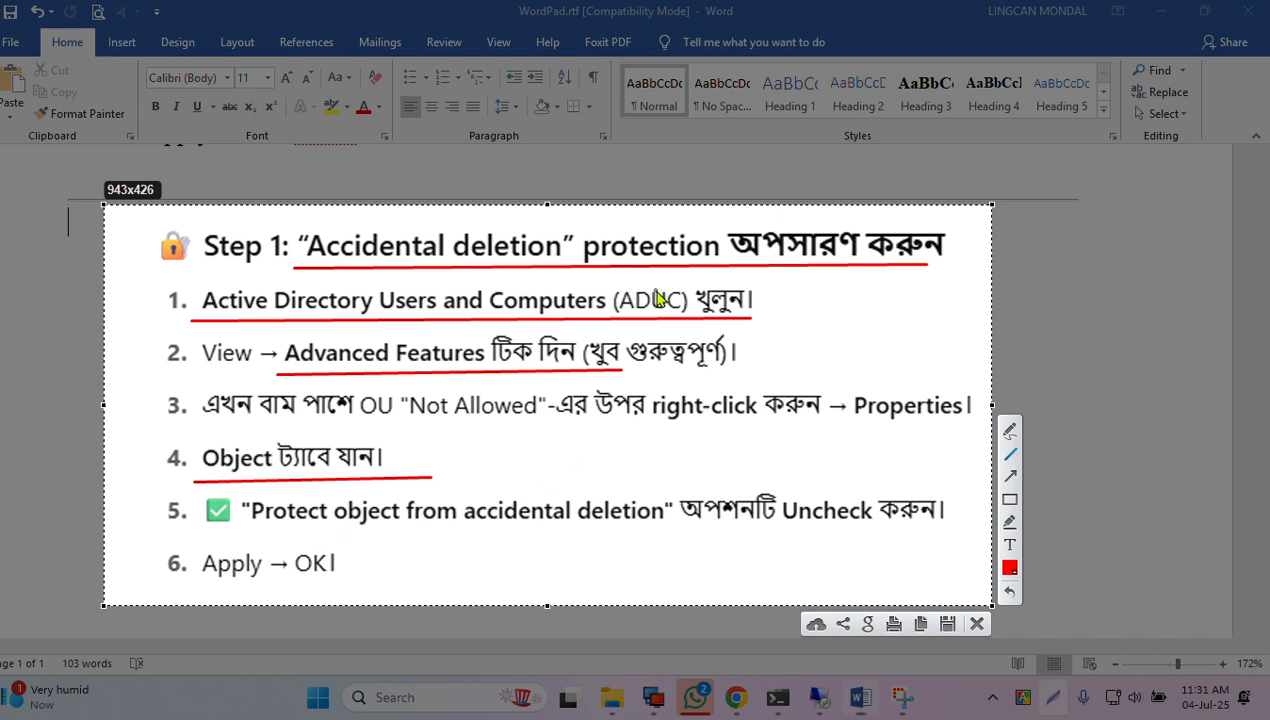
pyautogui.click(975, 623)
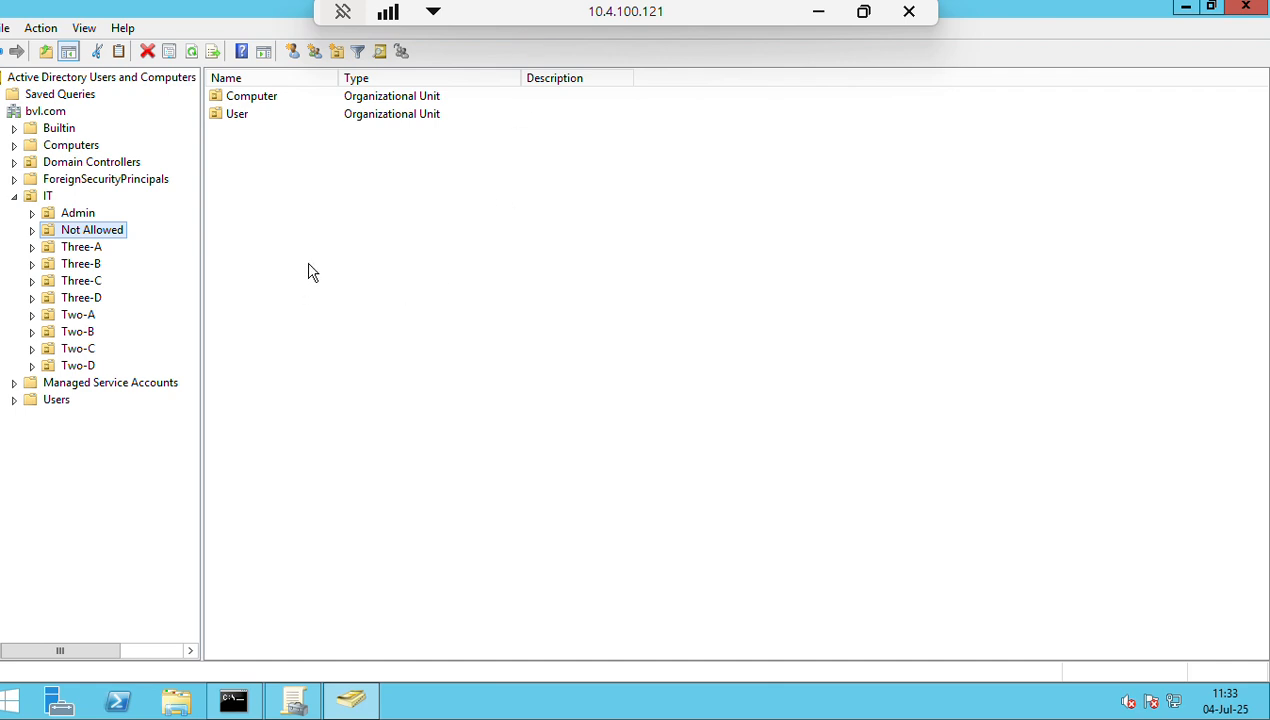
# Switch to the remote server, turn on Advanced Features for the Active Directory Users and Computers view, and check the setting.
pyautogui.rightClick(55, 82)
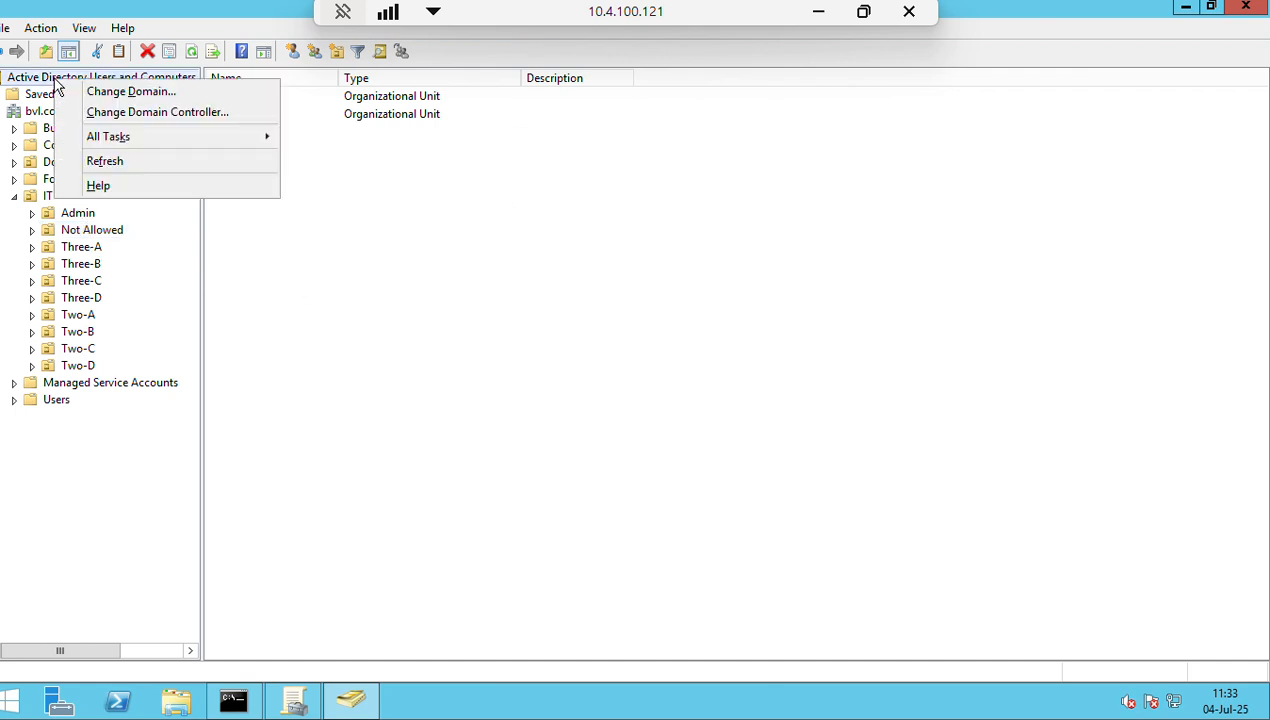
pyautogui.click(28, 84)
pyautogui.rightClick(28, 82)
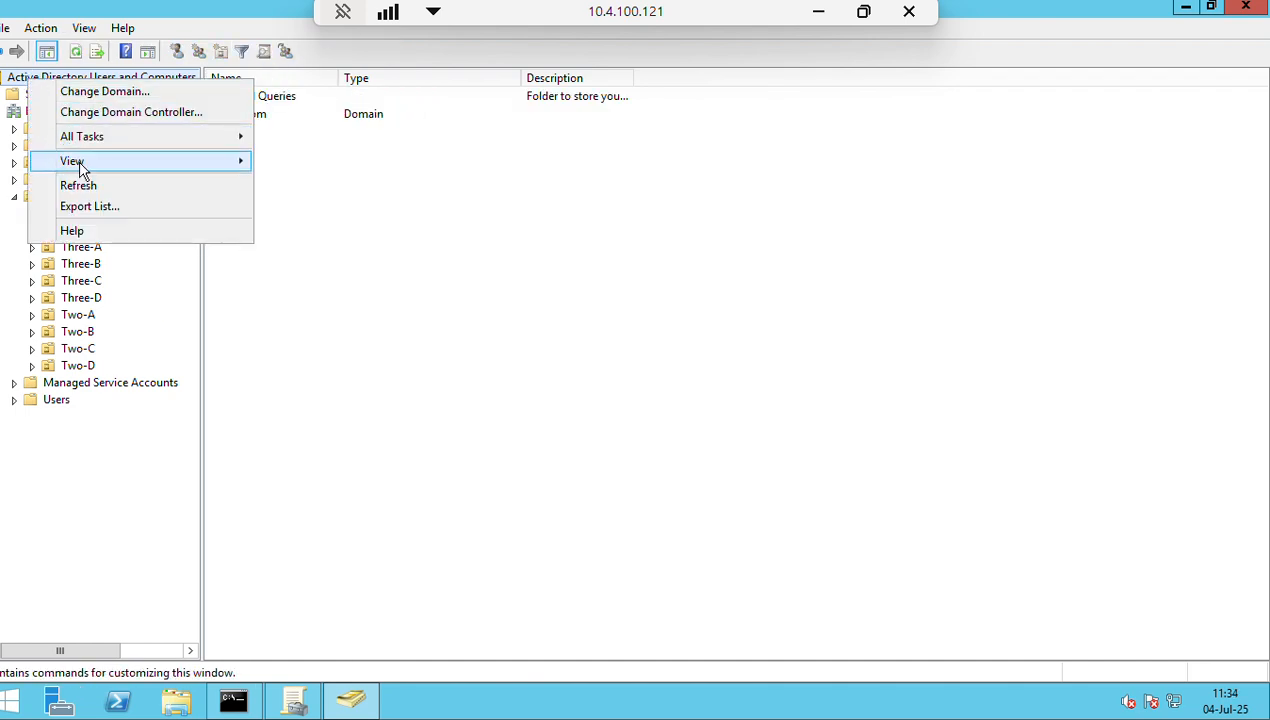
pyautogui.moveTo(80, 168)
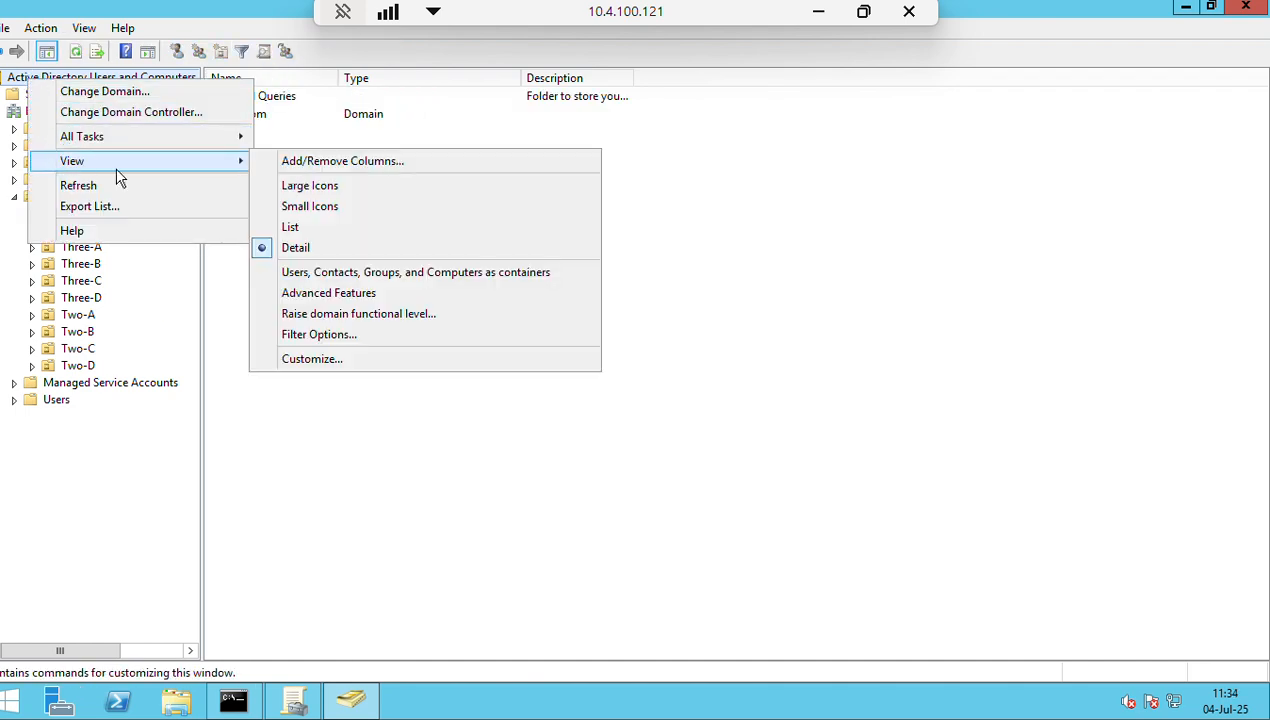
pyautogui.click(265, 296)
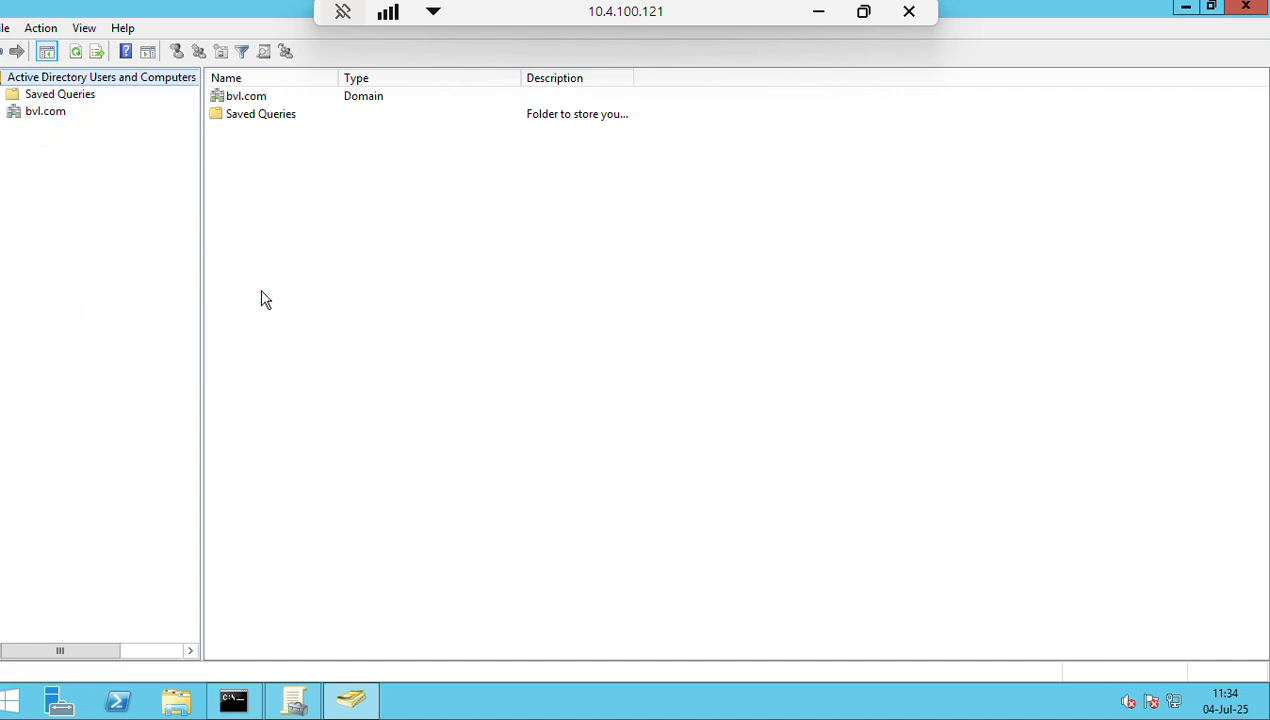
pyautogui.rightClick(52, 84)
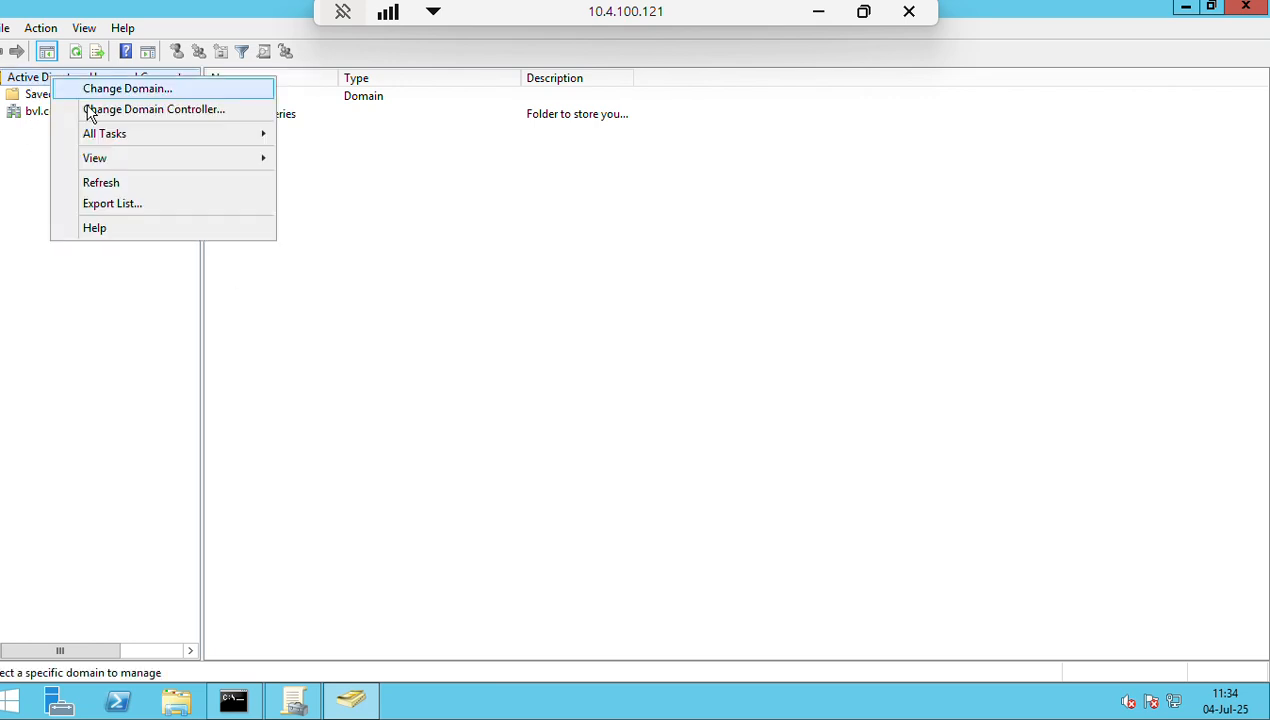
pyautogui.moveTo(137, 168)
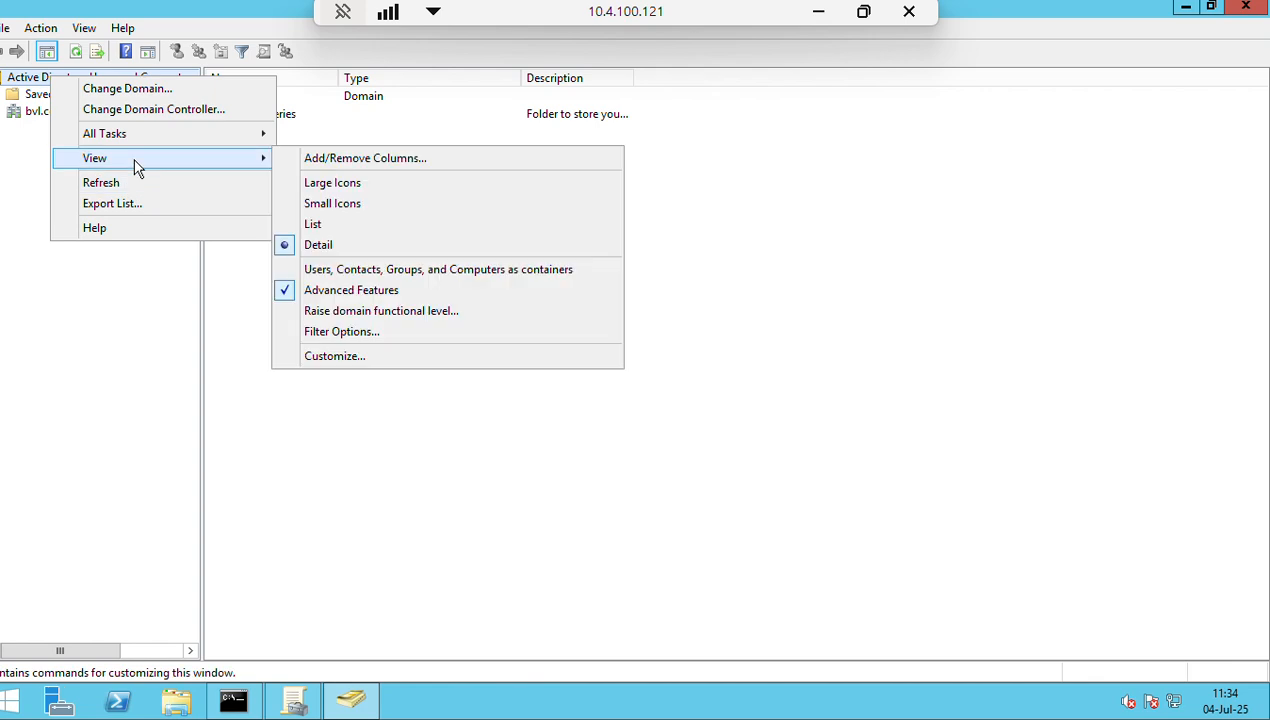
pyautogui.click(279, 290)
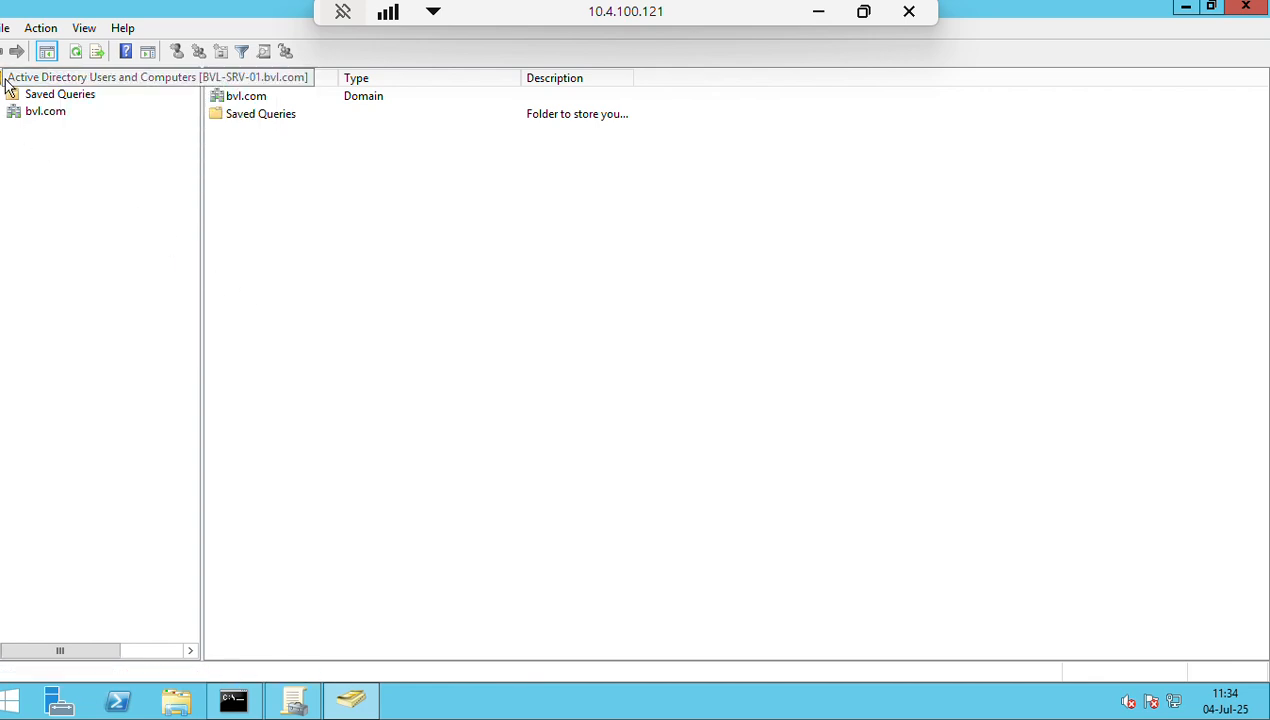
# Try twice to delete the Not Allowed organizational unit under IT in the bvl.com domain.
pyautogui.click(6, 114)
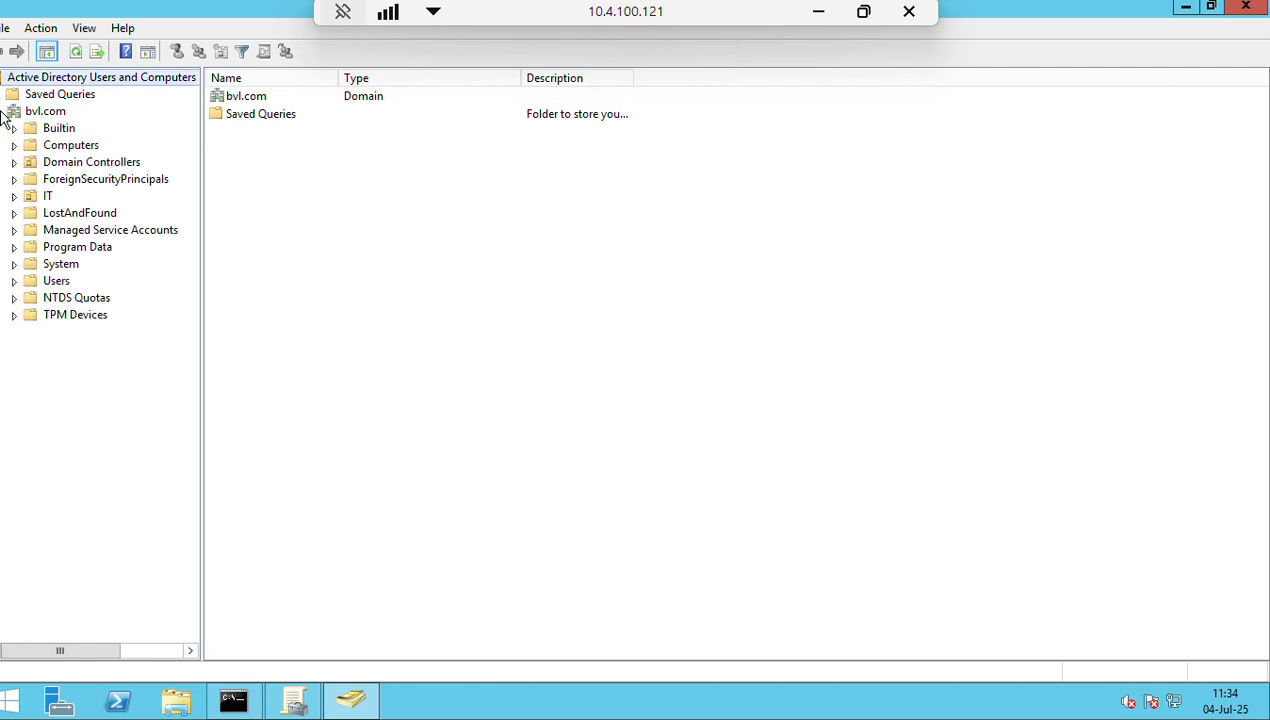
pyautogui.click(14, 196)
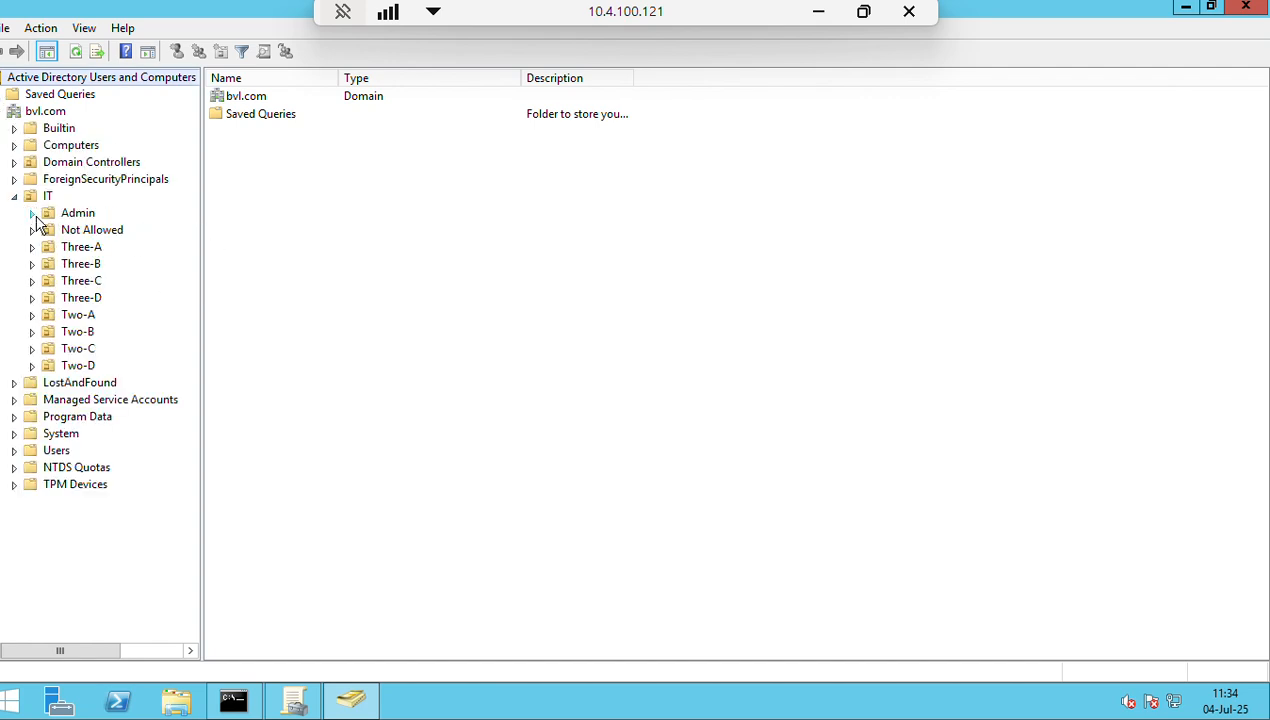
pyautogui.click(88, 230)
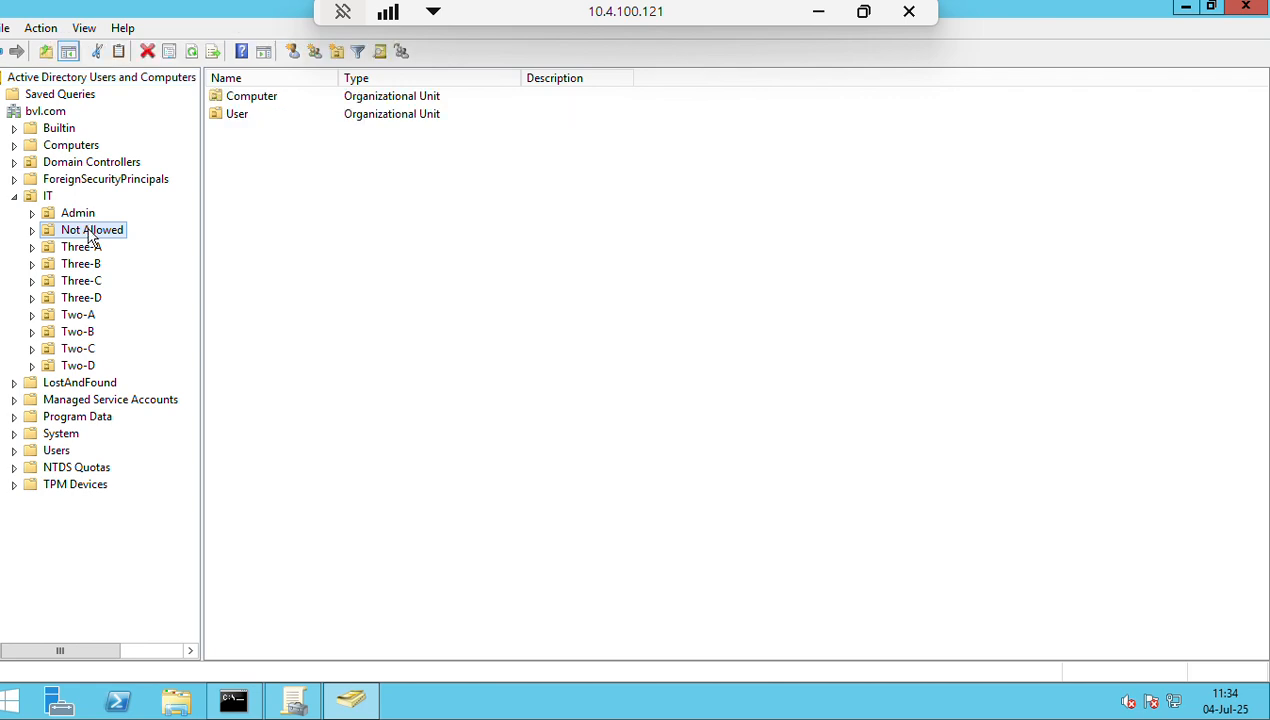
pyautogui.rightClick(90, 233)
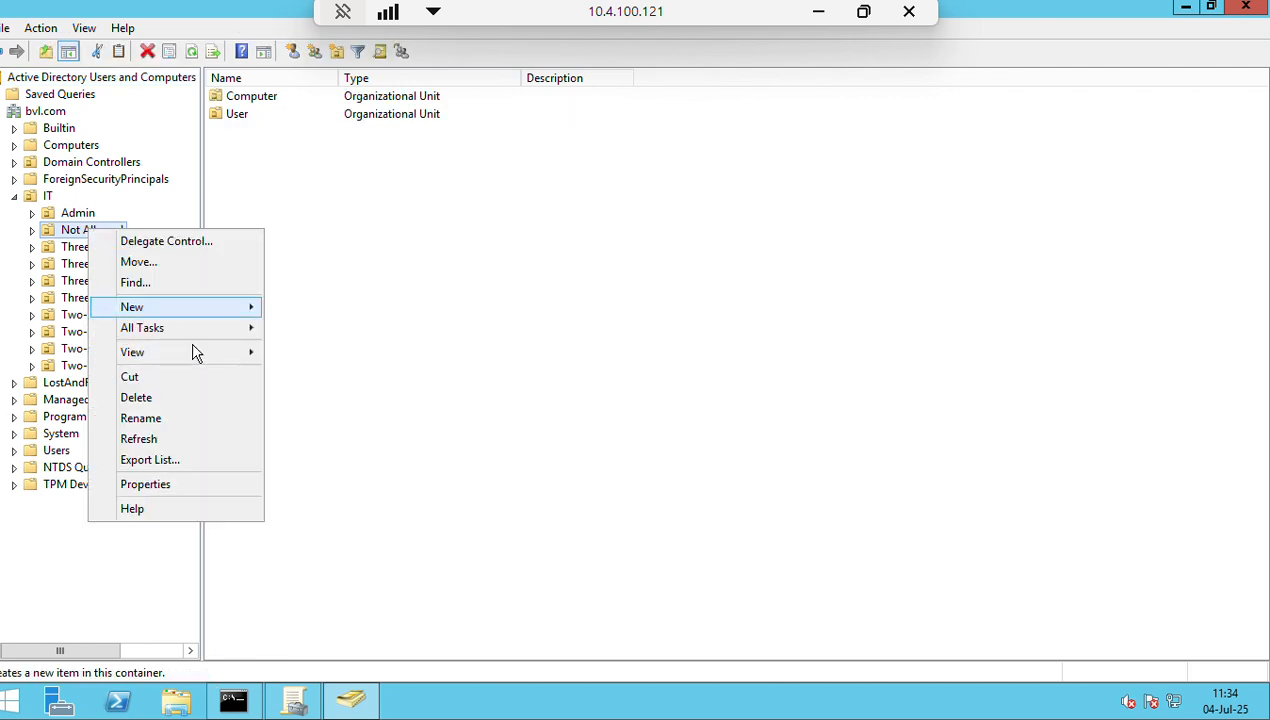
pyautogui.click(172, 405)
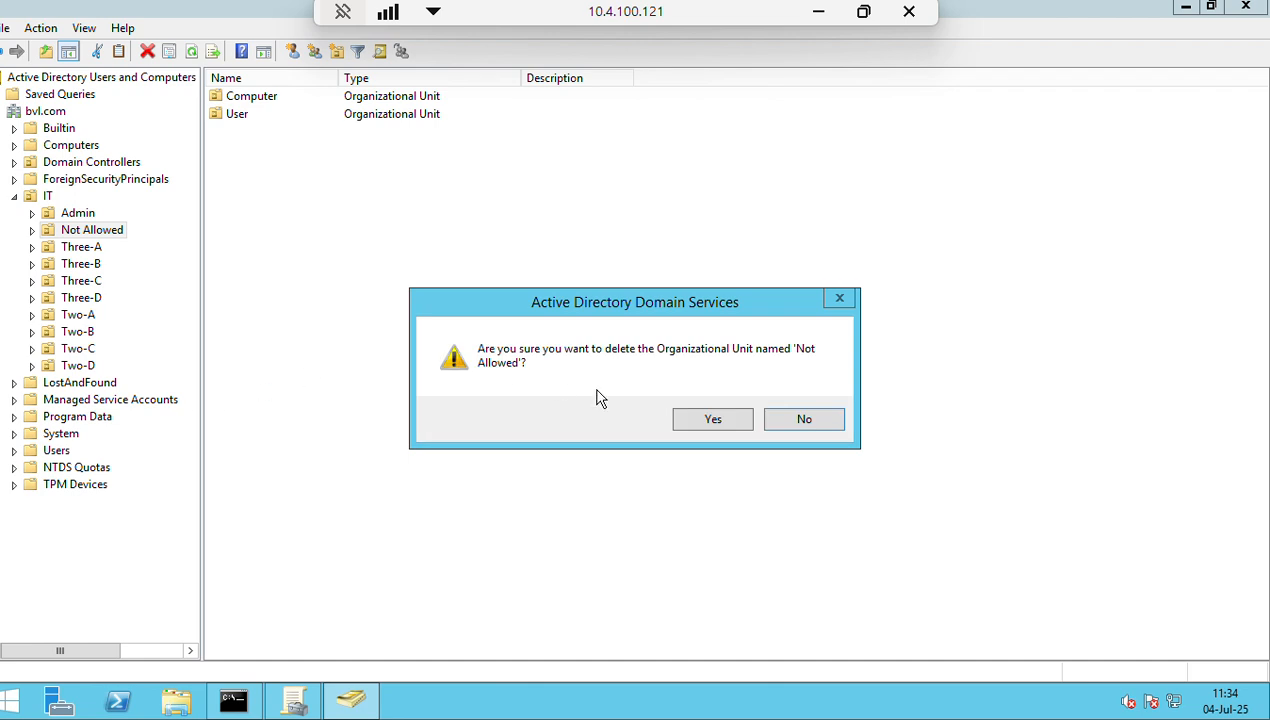
pyautogui.click(698, 420)
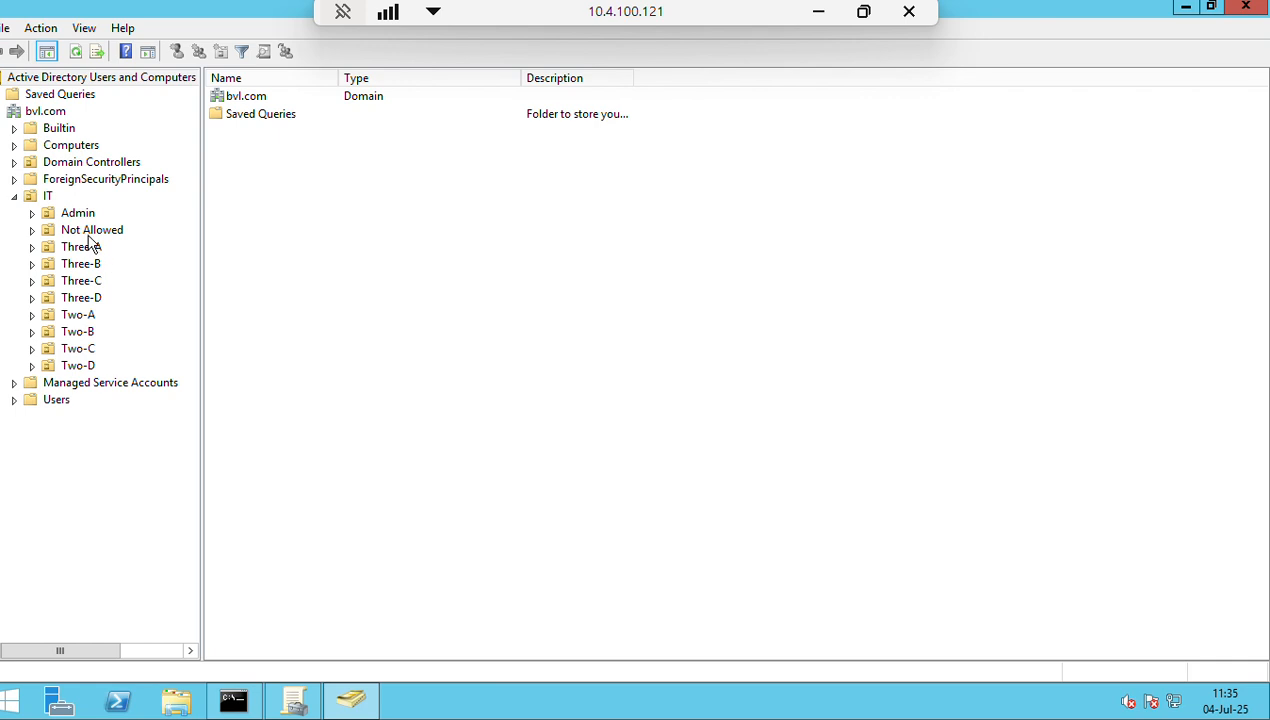
pyautogui.rightClick(87, 233)
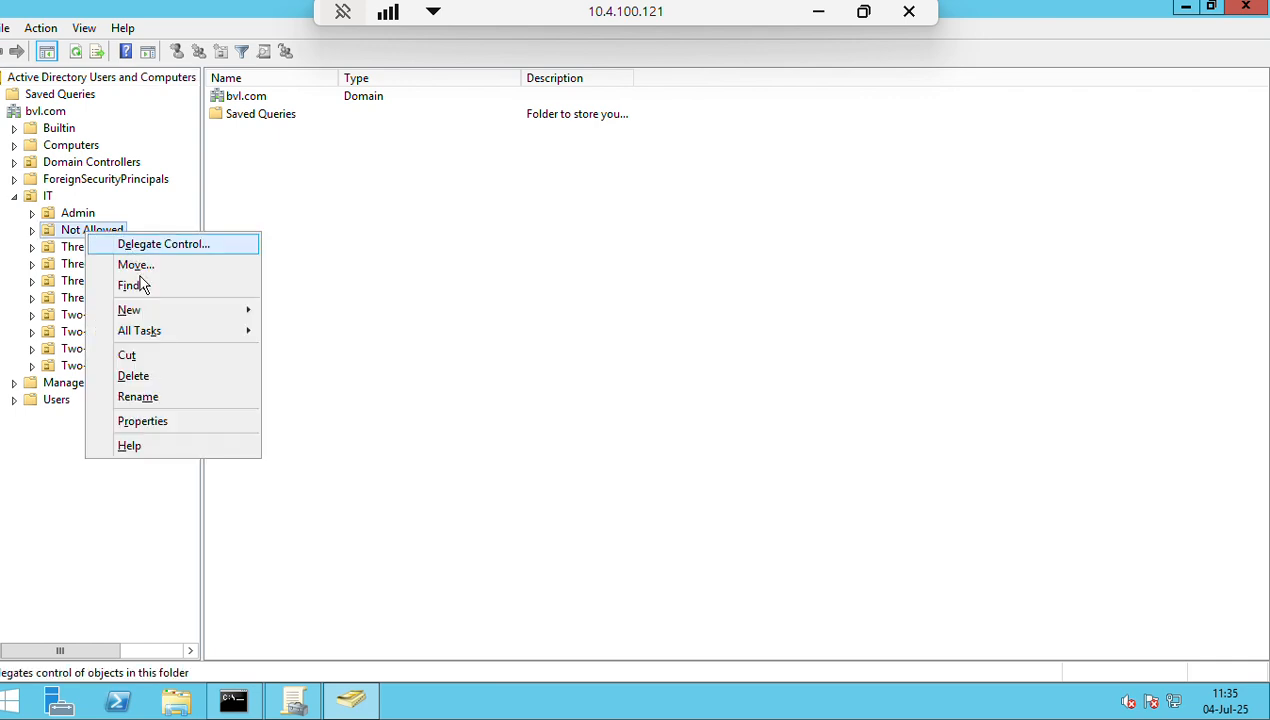
pyautogui.click(150, 376)
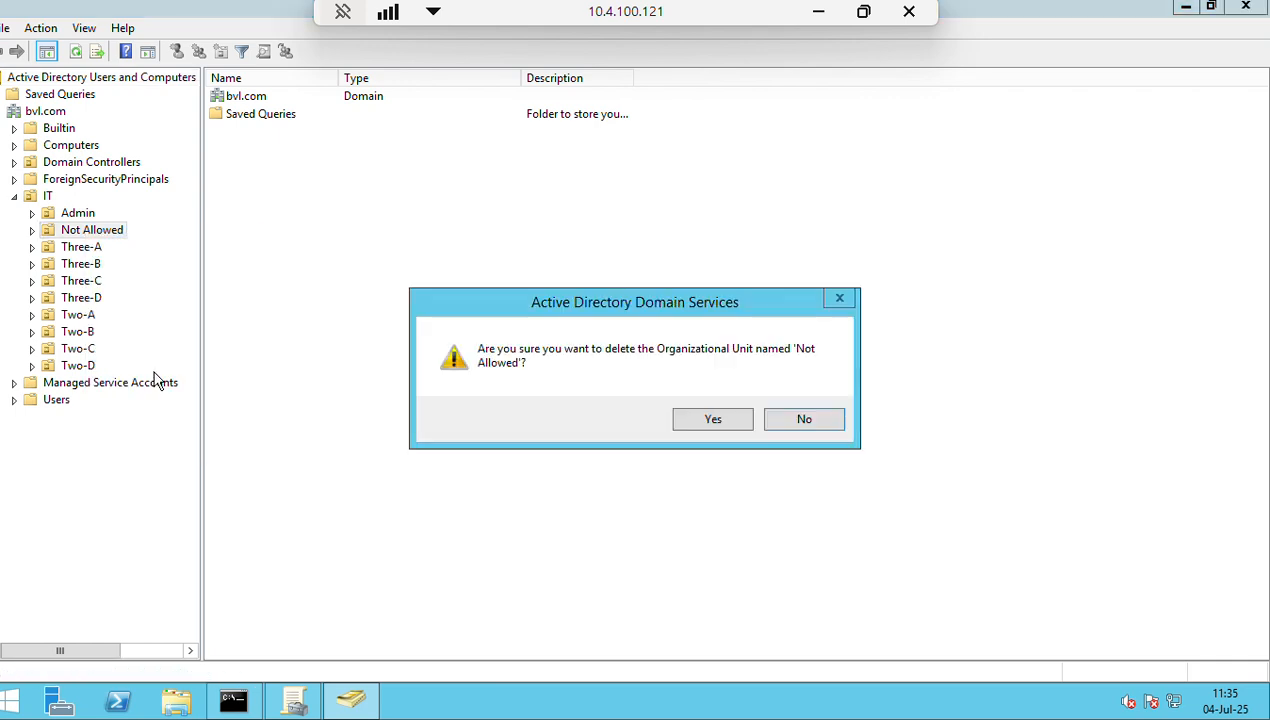
pyautogui.click(714, 418)
pyautogui.click(788, 423)
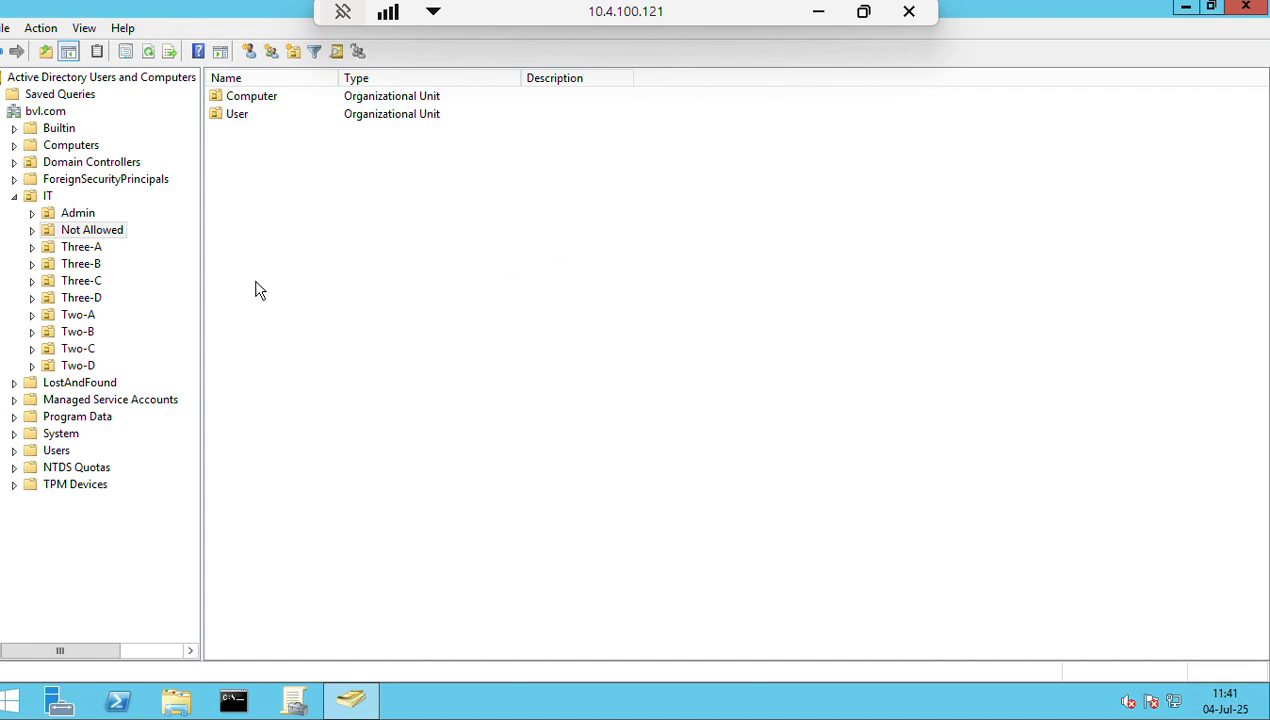
# Check the Advanced Features setting in the view options of the Active Directory Users and Computers root.
pyautogui.click(28, 80)
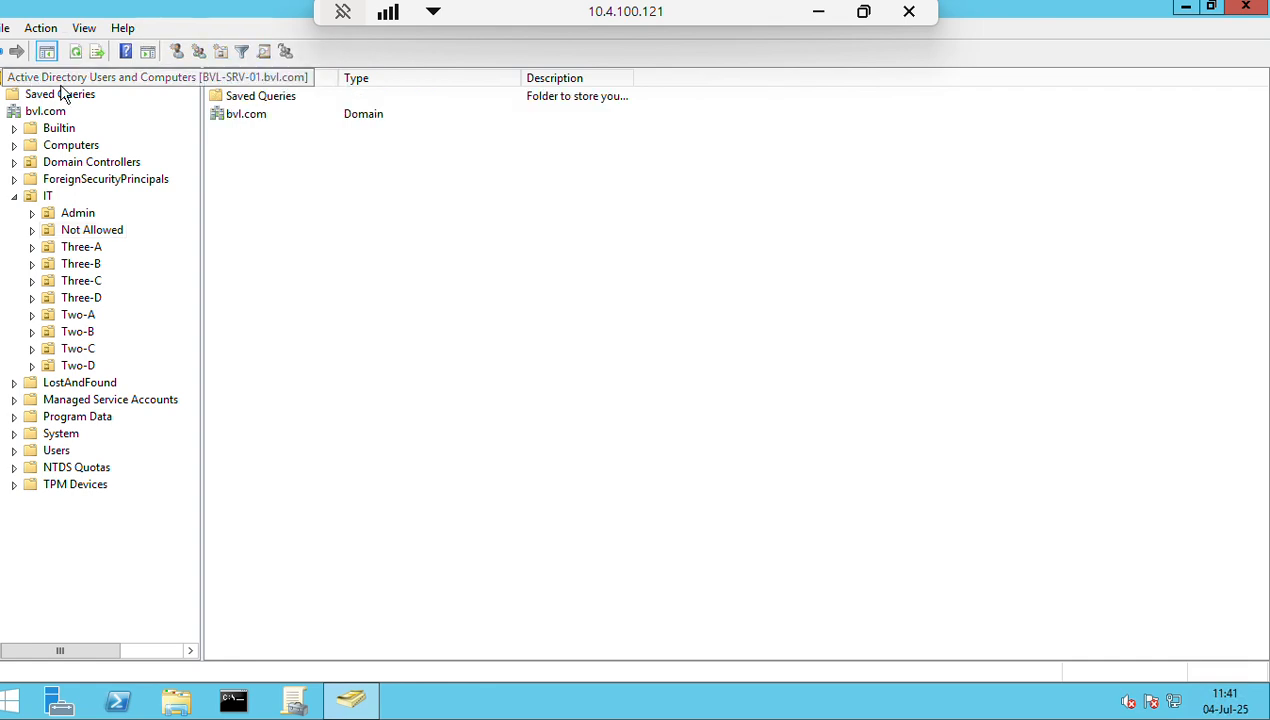
pyautogui.rightClick(75, 80)
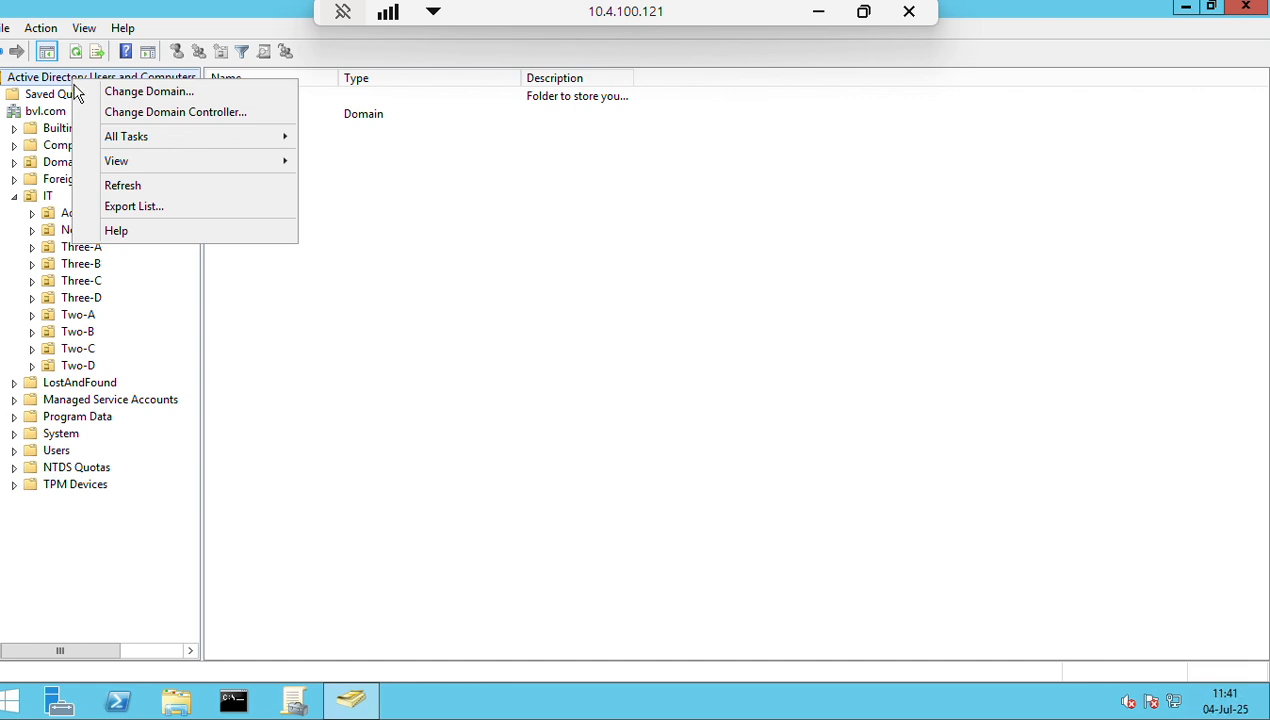
pyautogui.moveTo(147, 161)
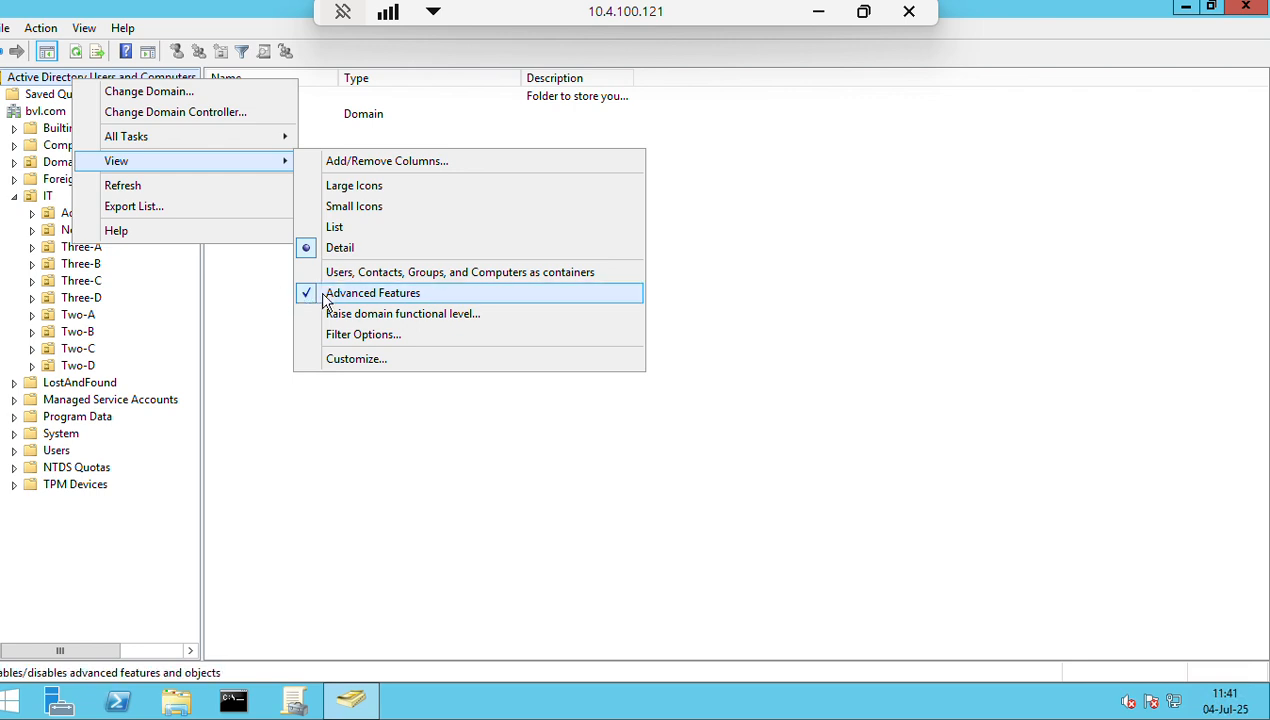
pyautogui.click(243, 312)
# Turn off "Protect object from accidental deletion" in the Not Allowed unit's object properties and apply the change.
pyautogui.click(90, 232)
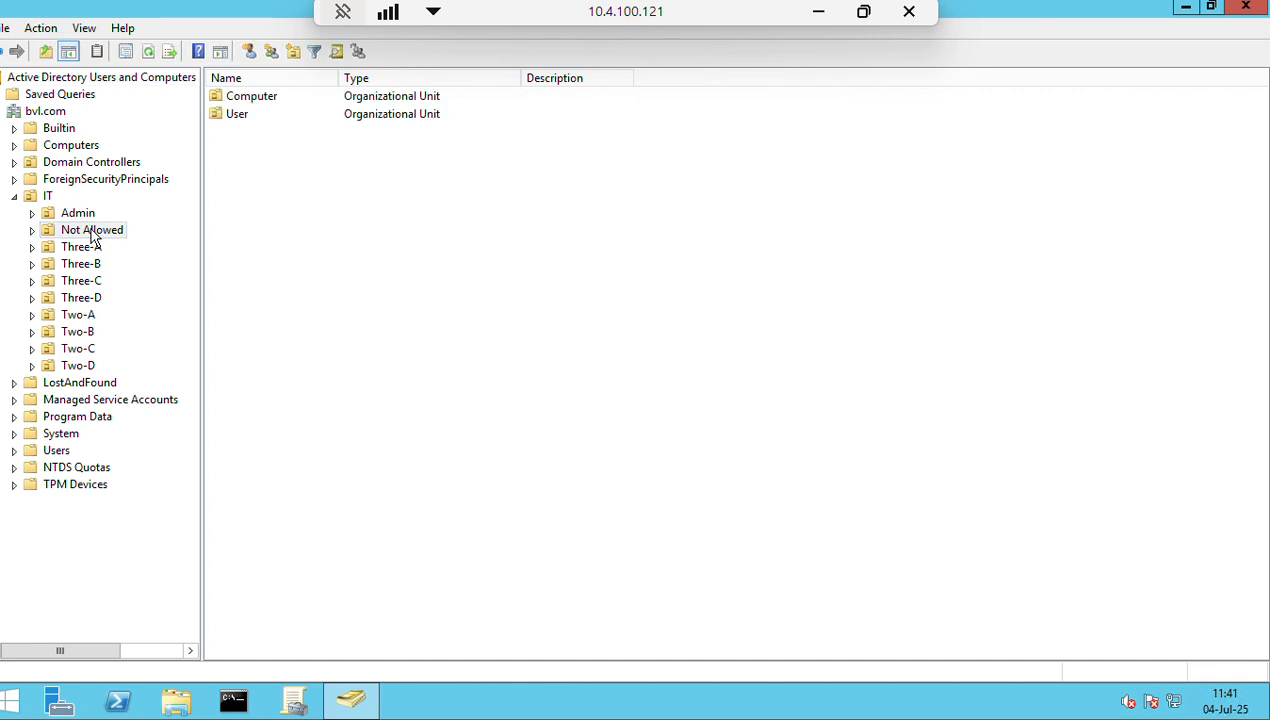
pyautogui.rightClick(94, 234)
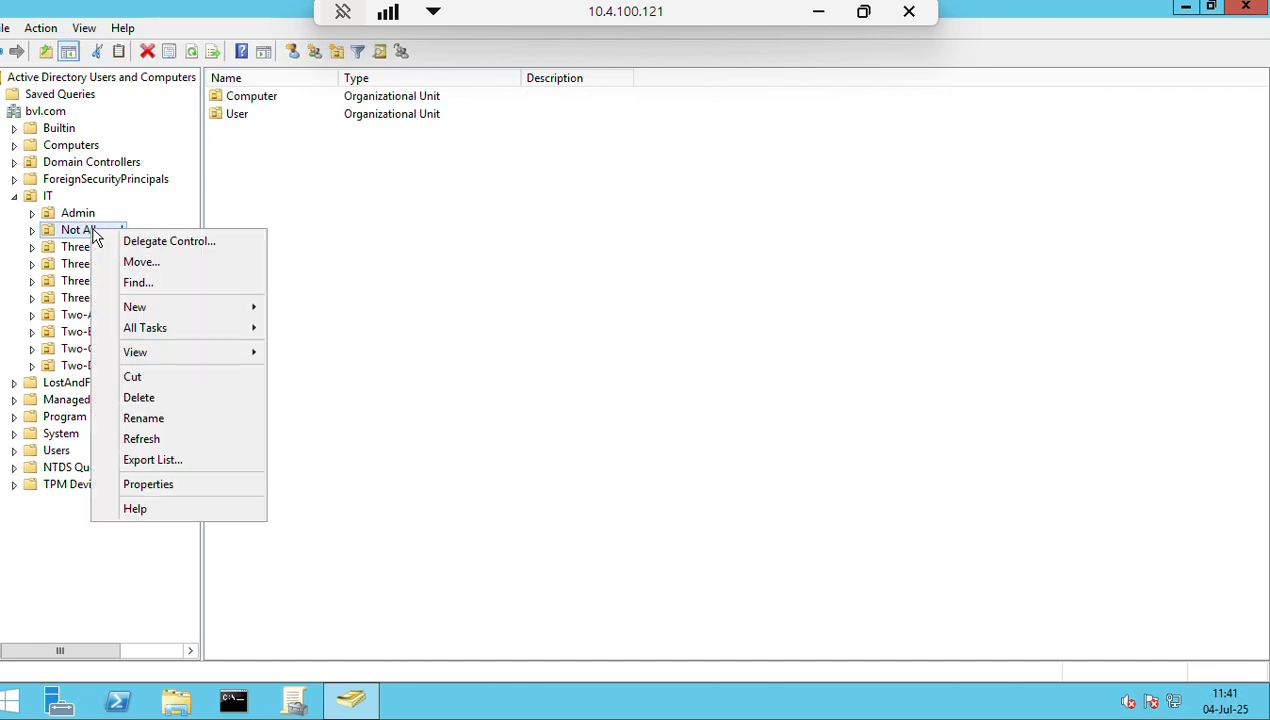
pyautogui.click(150, 485)
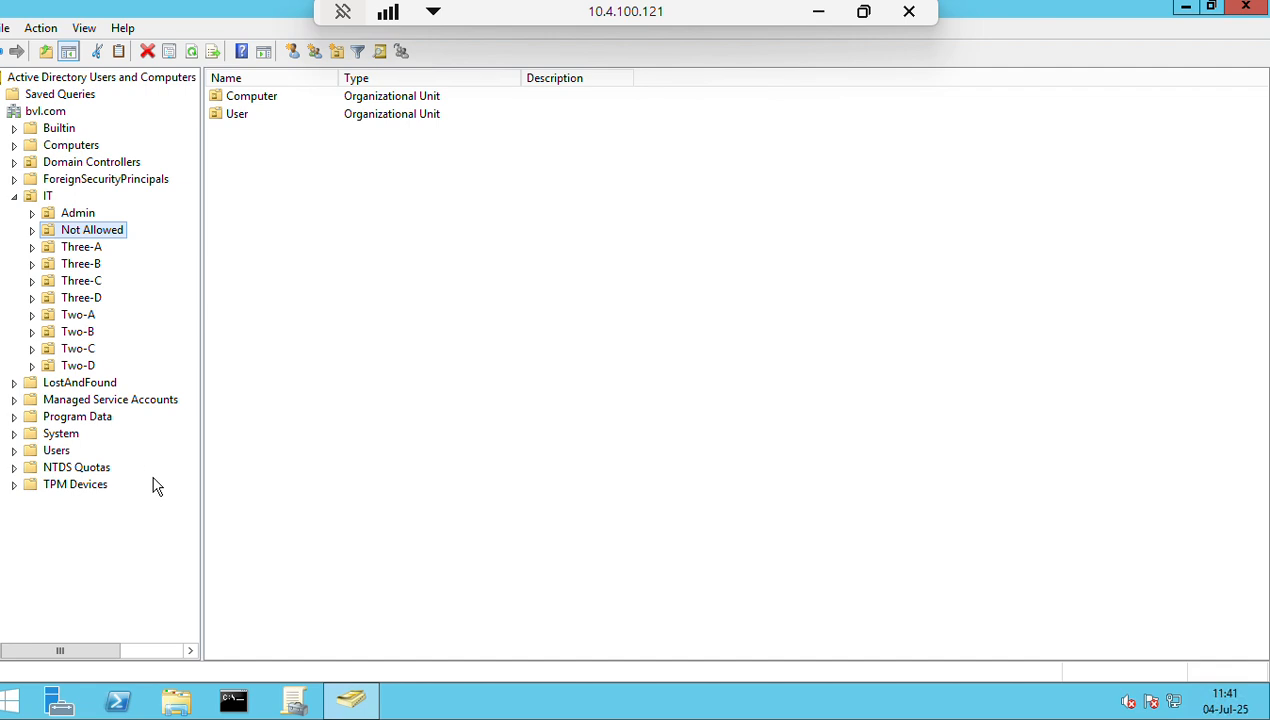
pyautogui.click(596, 174)
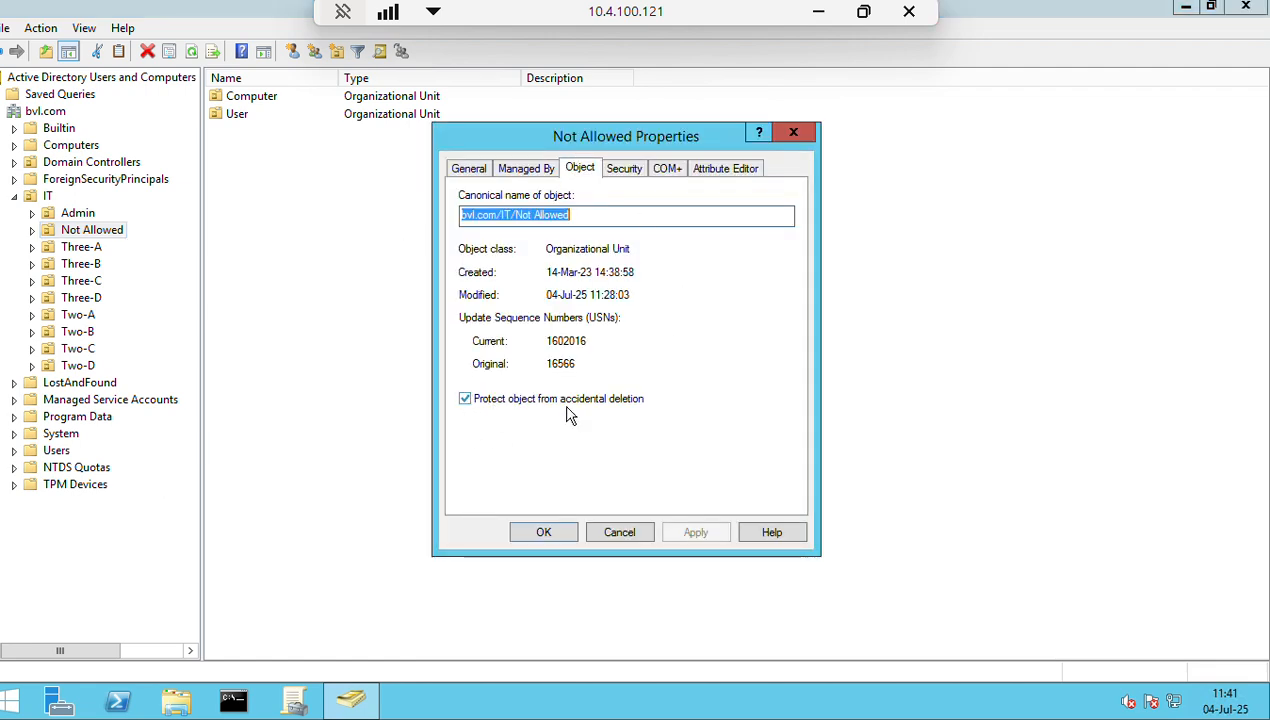
pyautogui.click(465, 399)
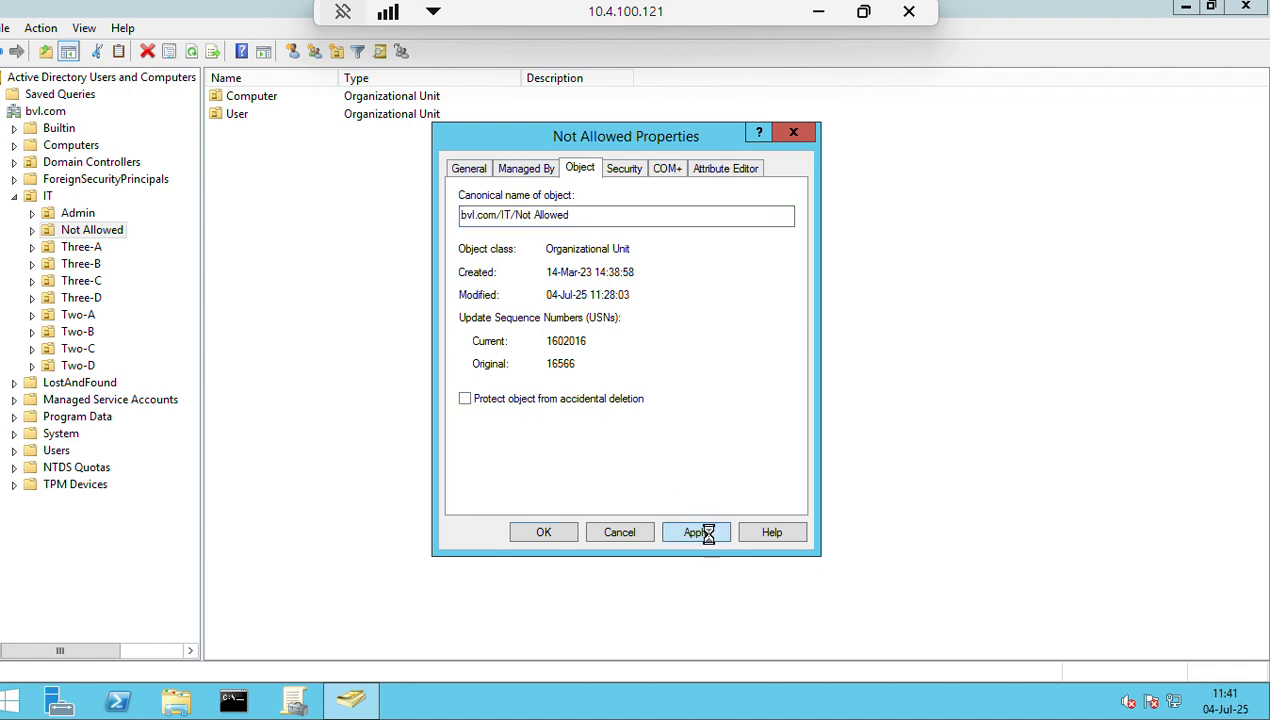
pyautogui.click(702, 532)
pyautogui.click(530, 531)
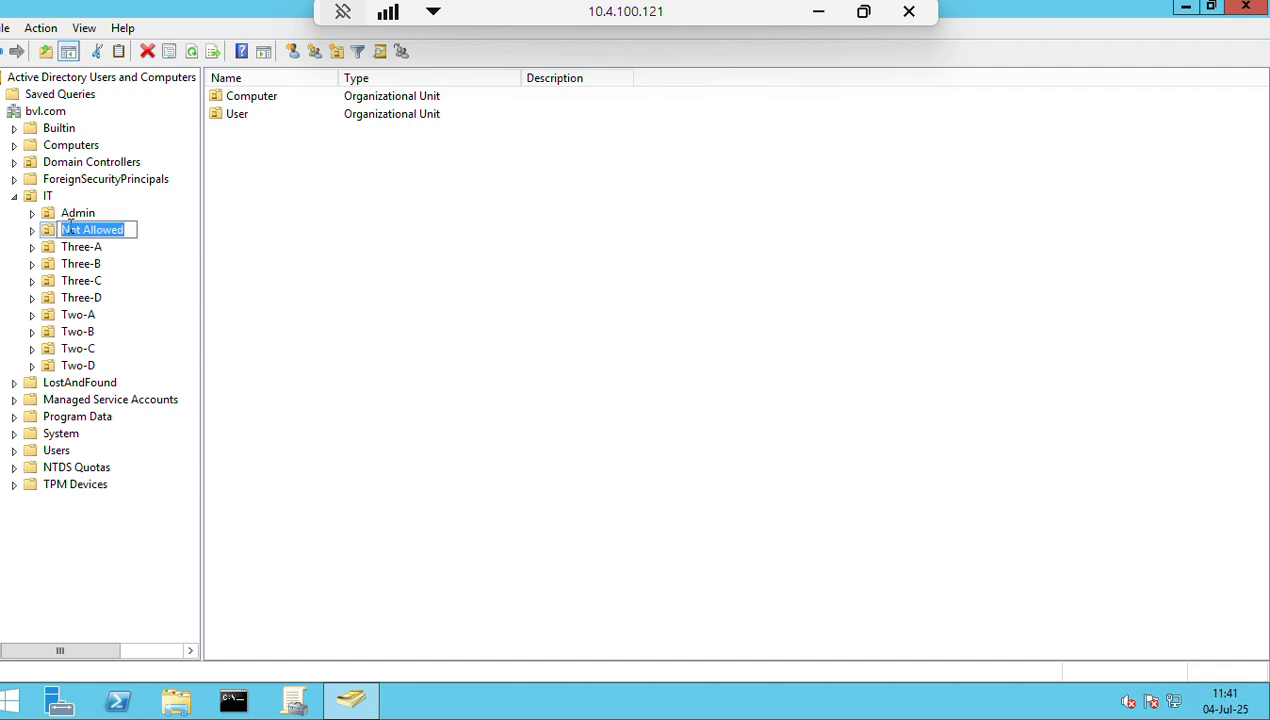
# Delete the Not Allowed organizational unit under IT together with all the objects it contains.
pyautogui.click(456, 357)
pyautogui.click(68, 230)
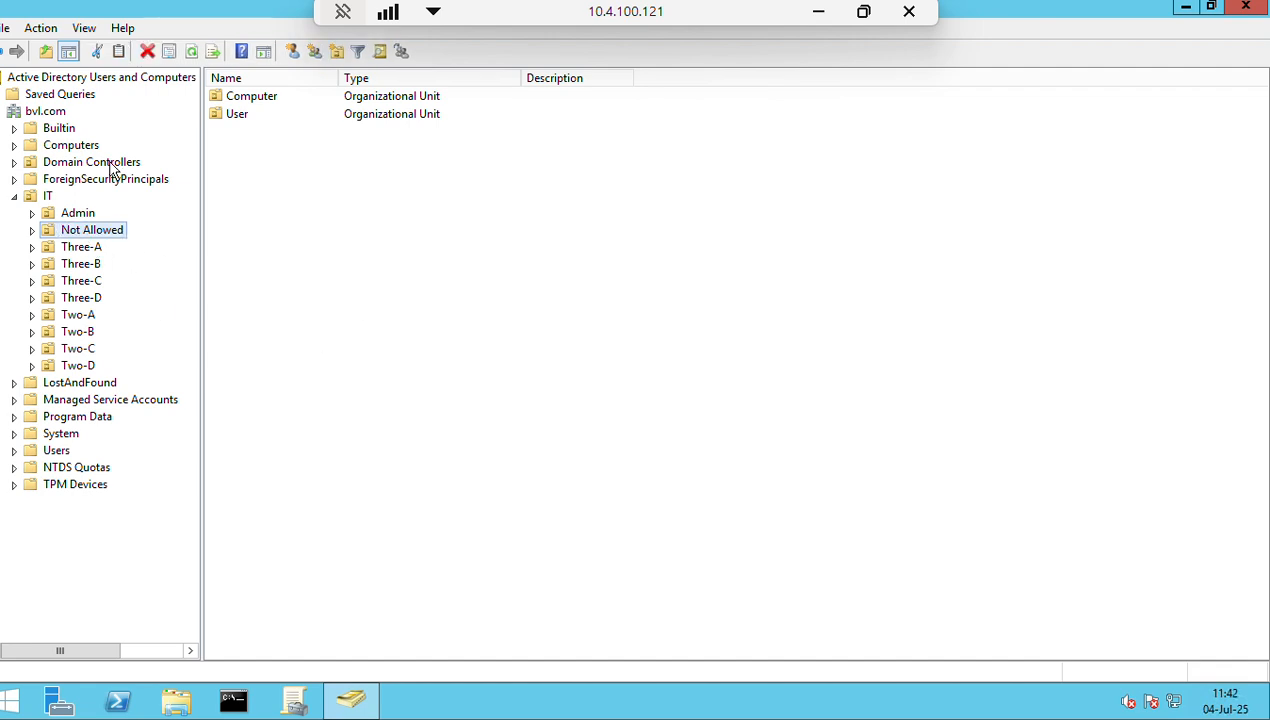
pyautogui.click(147, 51)
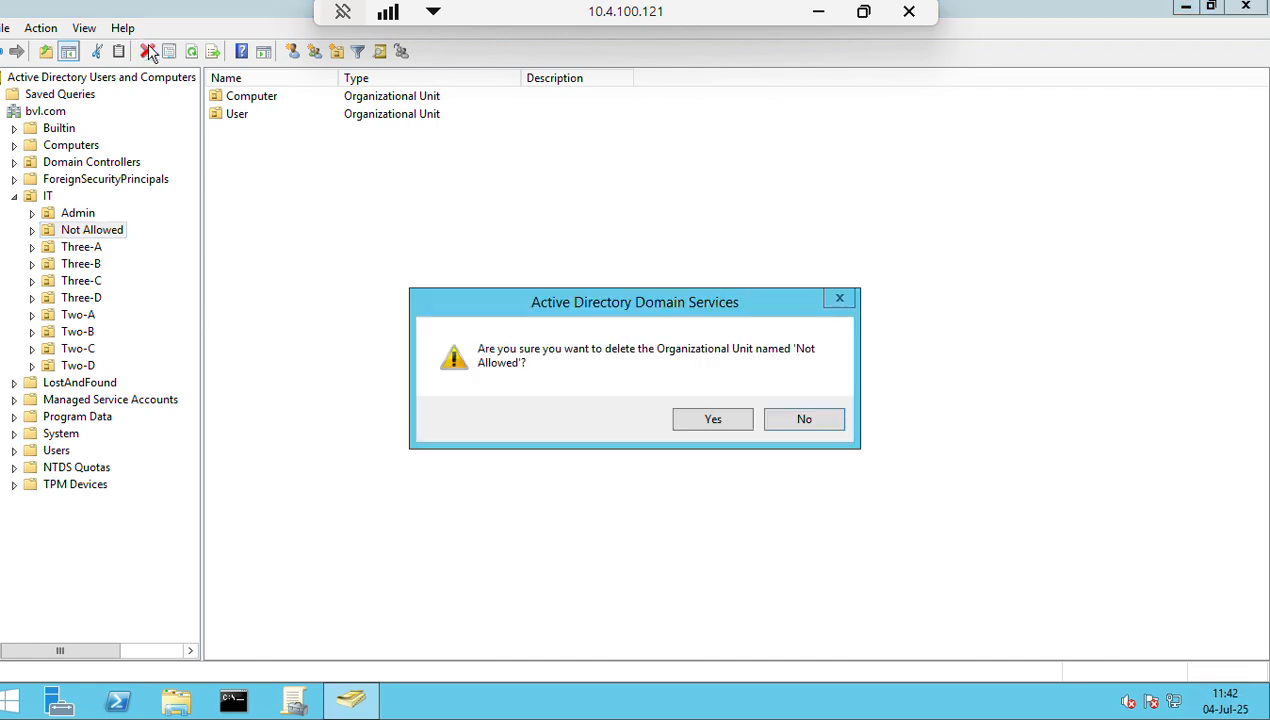
pyautogui.click(713, 421)
pyautogui.click(514, 424)
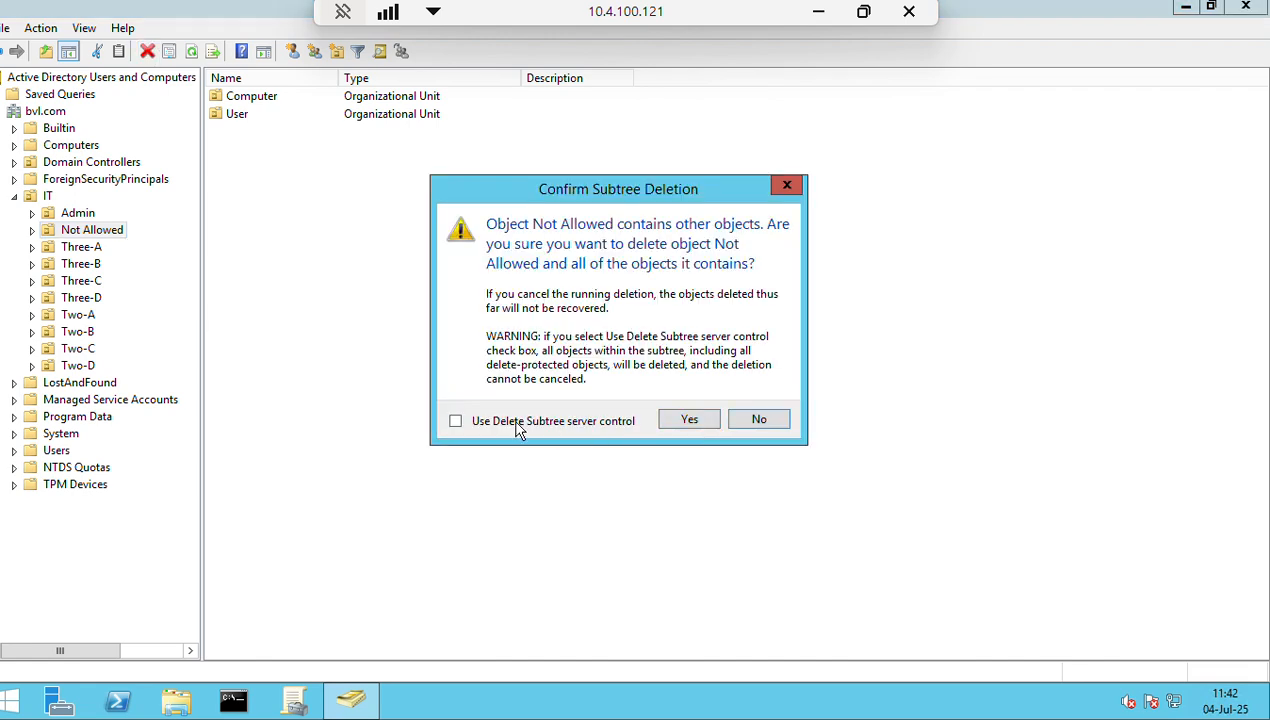
pyautogui.click(688, 421)
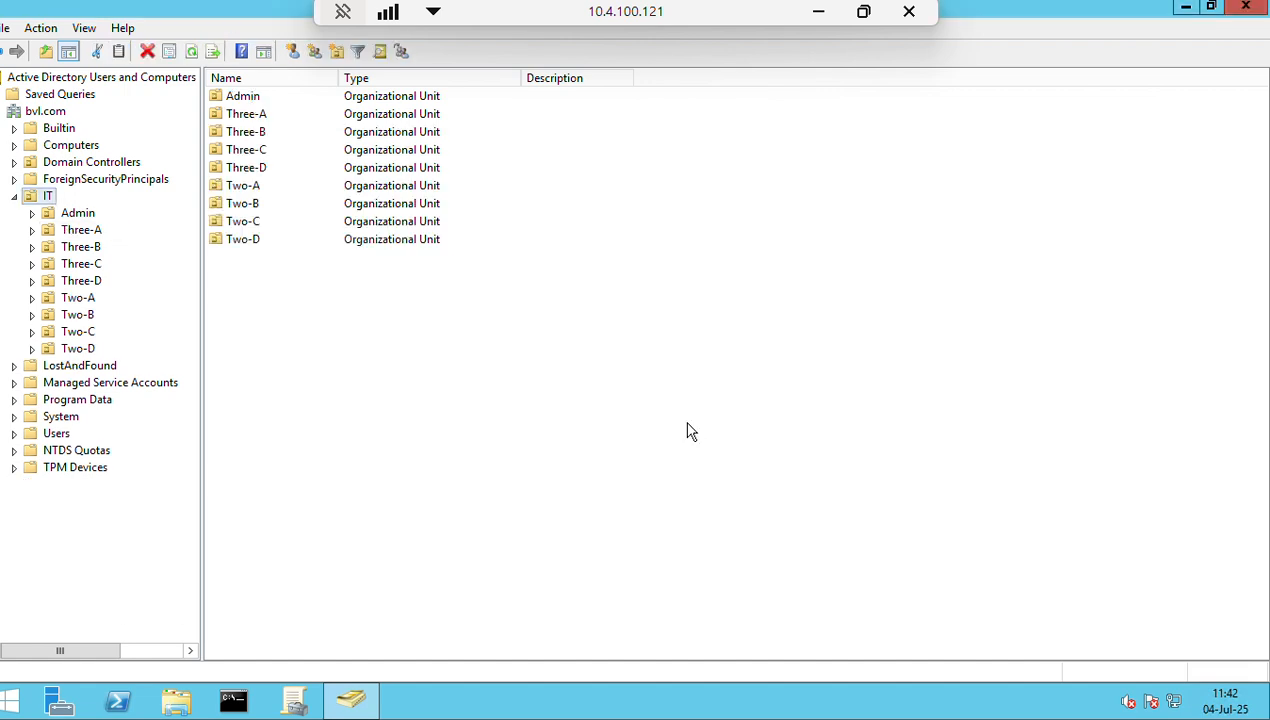